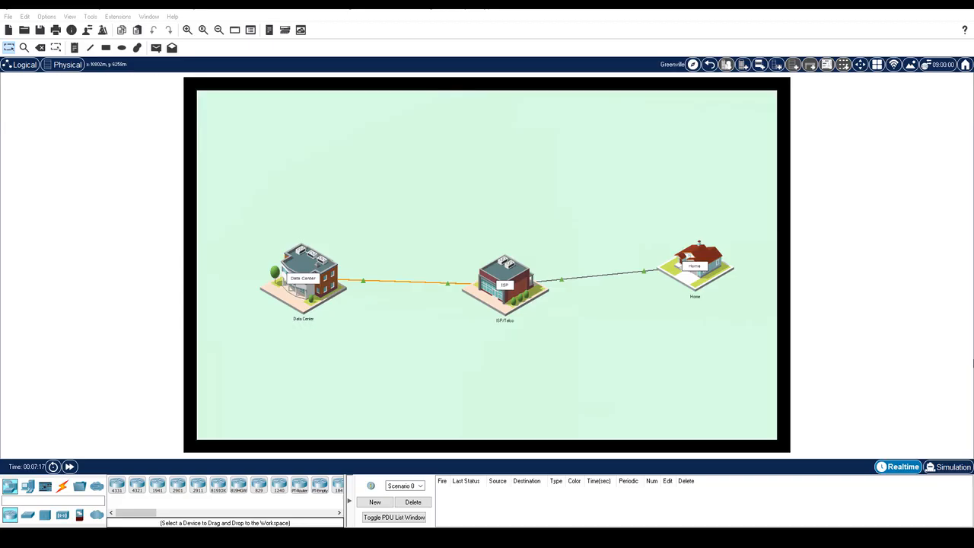
# Step: Shrink the PT Activity window to a short bar reading Completion 0%
pyautogui.moveTo(163, 33); pyautogui.dragTo(151, 404)
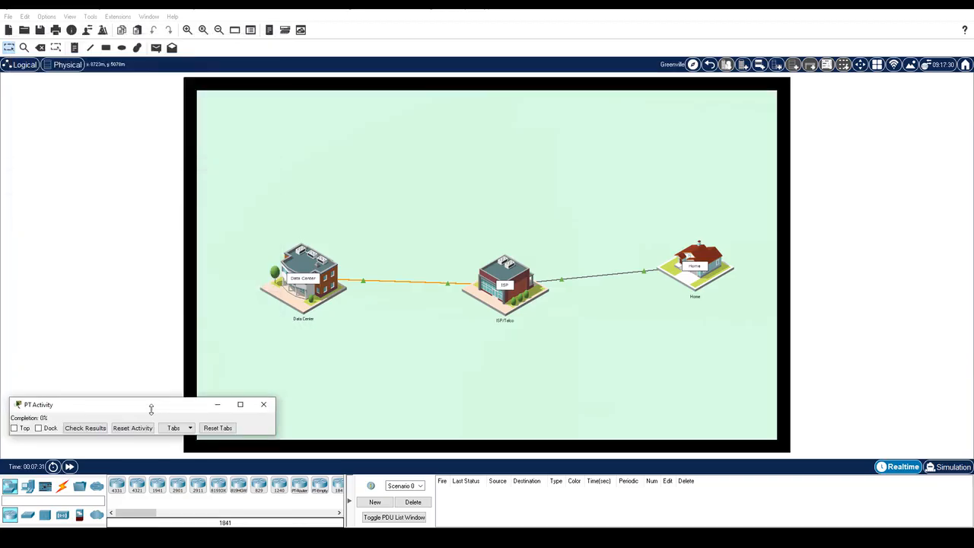
# Step: Pin the PT Activity bar on top and move it down over the device toolbar
pyautogui.click(13, 428)
pyautogui.moveTo(60, 406); pyautogui.dragTo(58, 481)
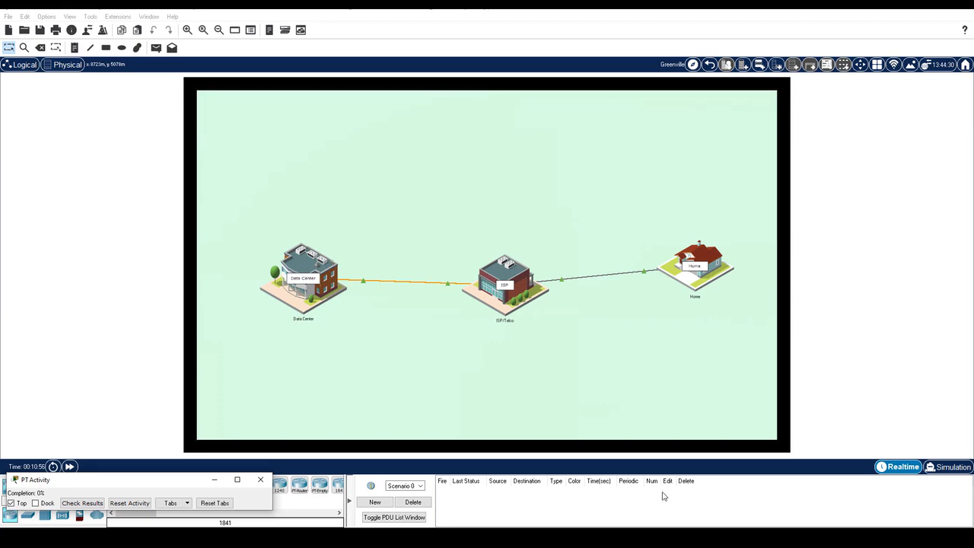
# Step: Open the Web Browser on the Home Office PC in the Home building
pyautogui.click(676, 299)
pyautogui.click(327, 337)
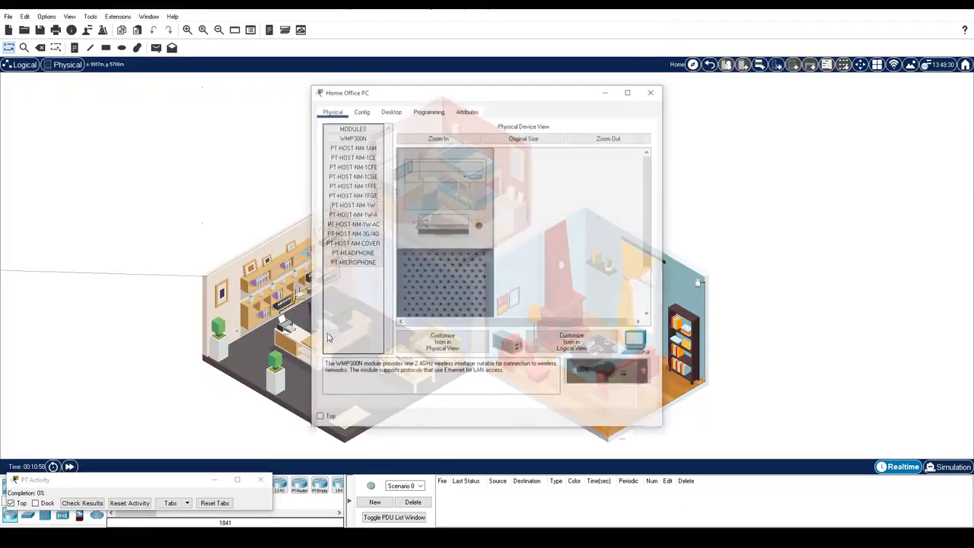
pyautogui.click(390, 110)
pyautogui.click(608, 165)
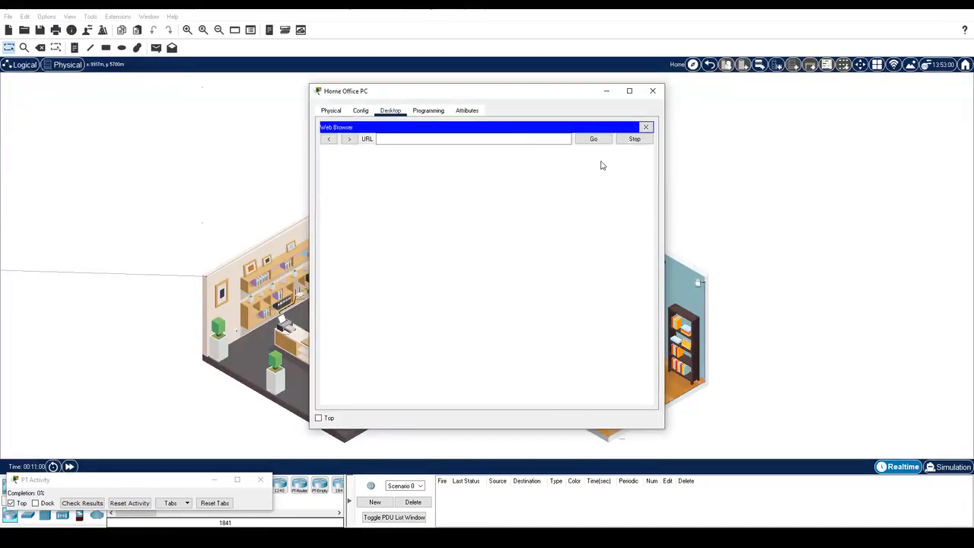
pyautogui.click(502, 138)
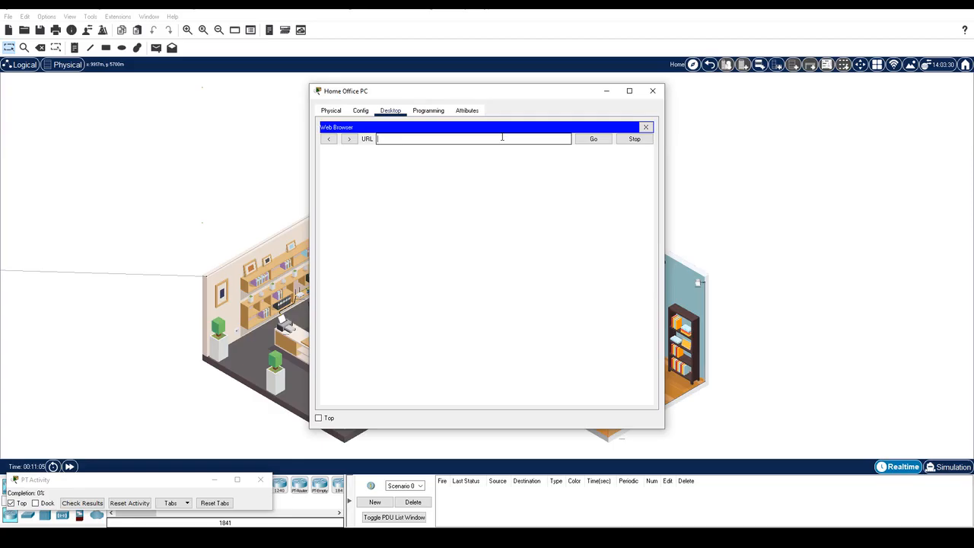
pyautogui.write('http://192.168.0.1')
pyautogui.press('Return')
pyautogui.write('admin')
pyautogui.press('Tab')
pyautogui.write('admin')
pyautogui.press('Return')
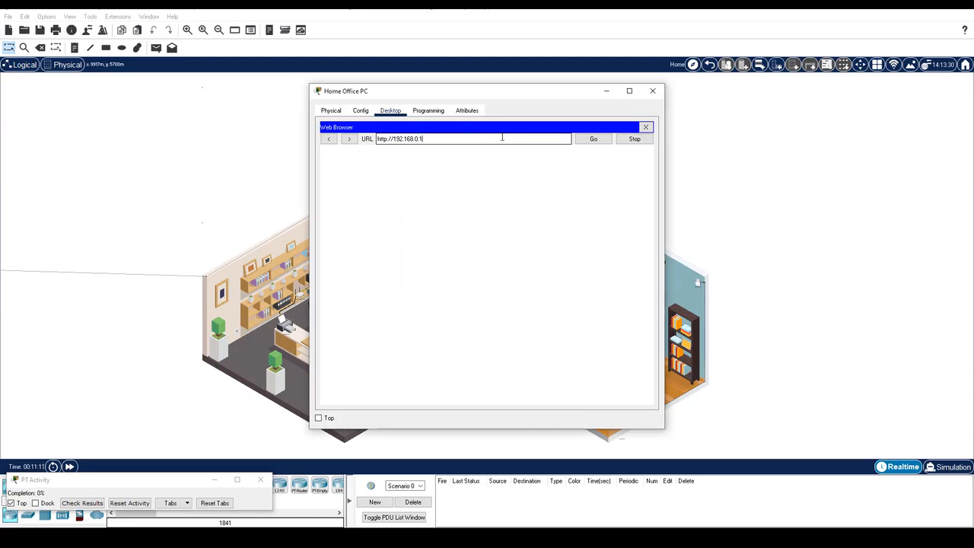
pyautogui.moveTo(309, 83); pyautogui.dragTo(202, 30)
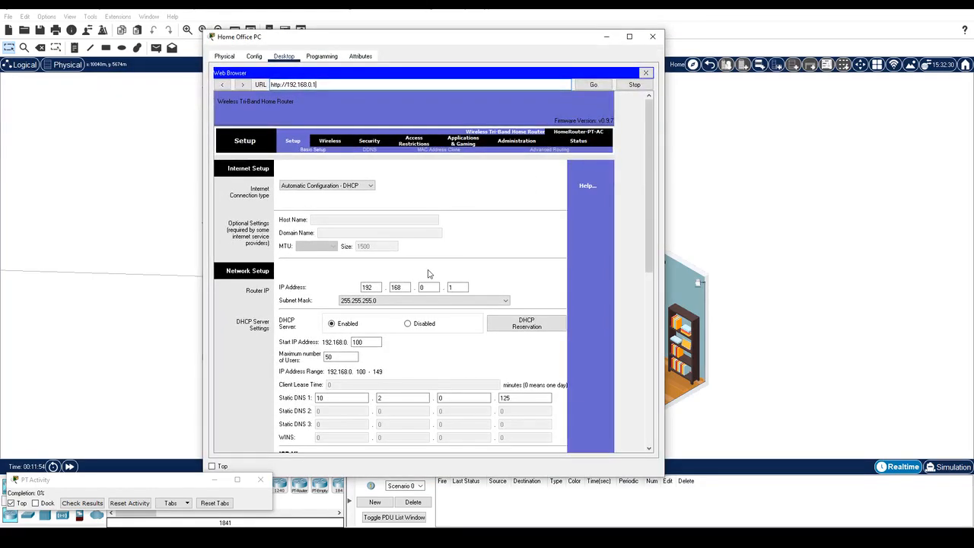
# Step: On the Administration page, paste the prepared Notepad++ password into both router password fields
pyautogui.click(515, 143)
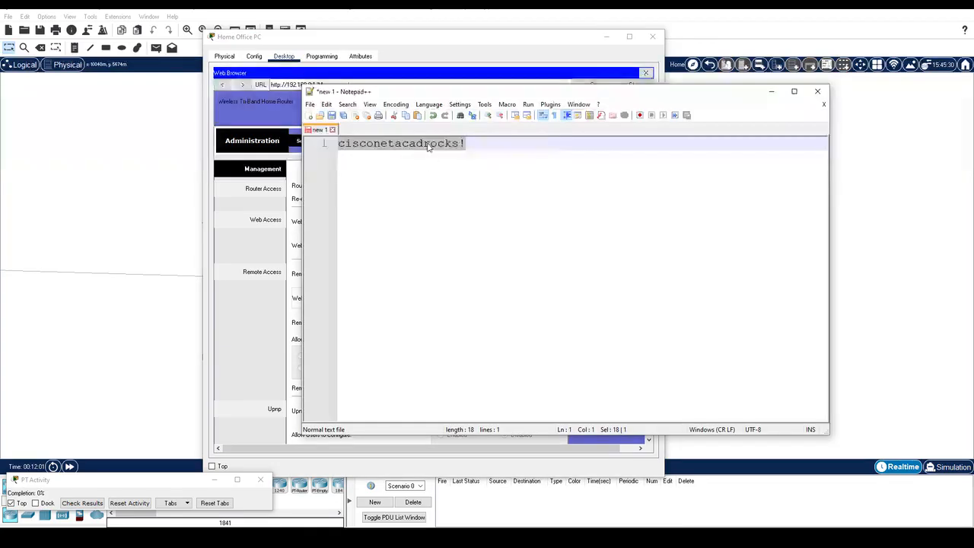
pyautogui.rightClick(427, 143)
pyautogui.click(446, 162)
pyautogui.click(430, 46)
pyautogui.doubleClick(455, 186)
pyautogui.hotkey('ctrl', 'v')
pyautogui.doubleClick(388, 198)
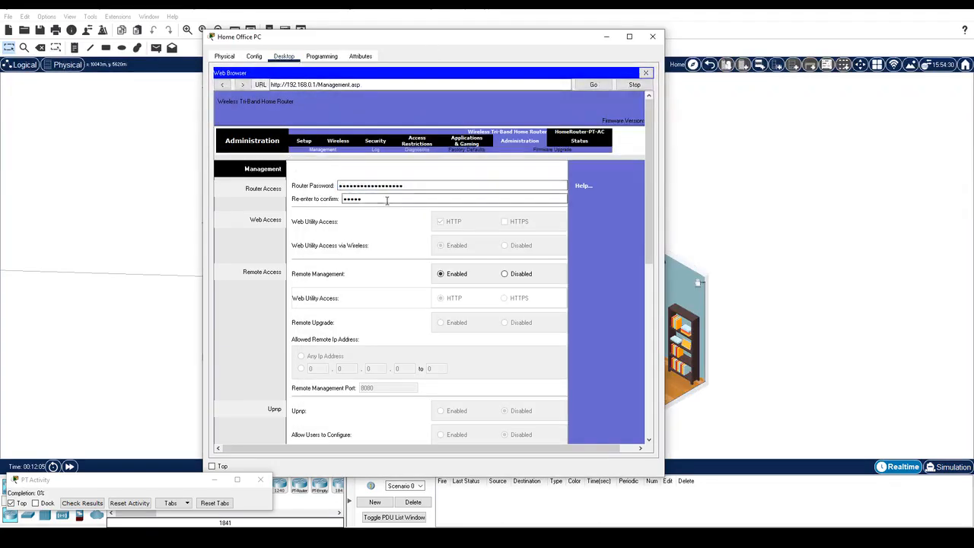
pyautogui.hotkey('ctrl', 'v')
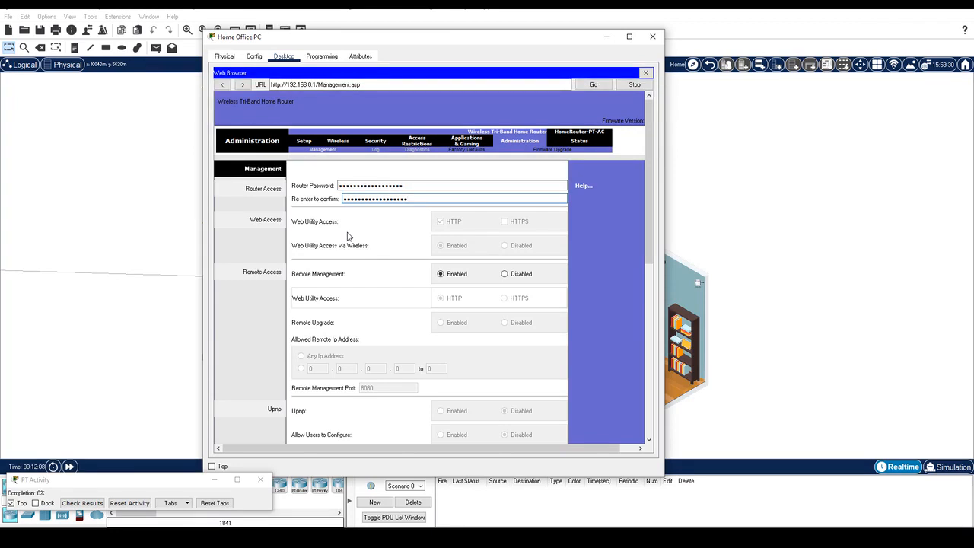
# Step: Save the settings and re-authenticate as admin with the new password
pyautogui.scroll(-15, 446, 428)
pyautogui.click(446, 429)
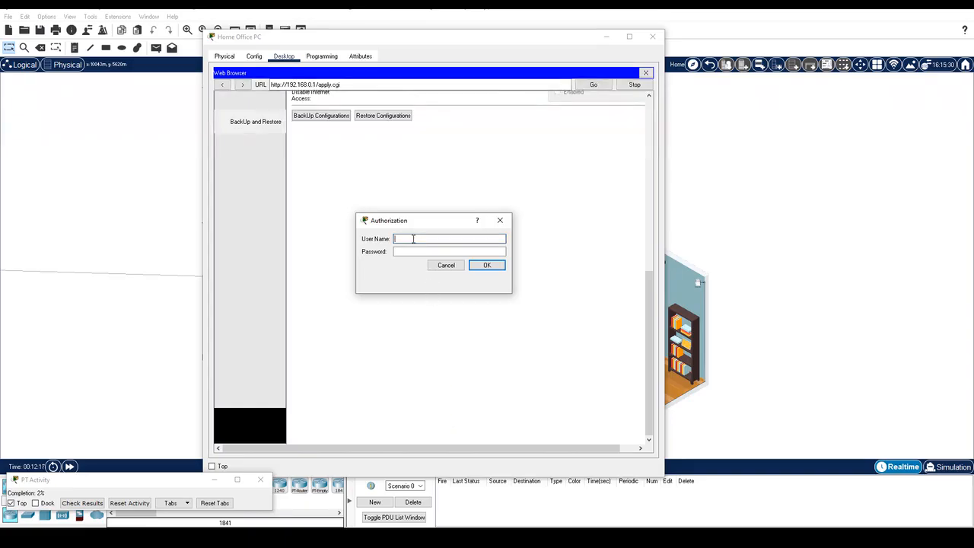
pyautogui.write('admin')
pyautogui.press('Tab')
pyautogui.hotkey('ctrl', 'v')
pyautogui.click(484, 266)
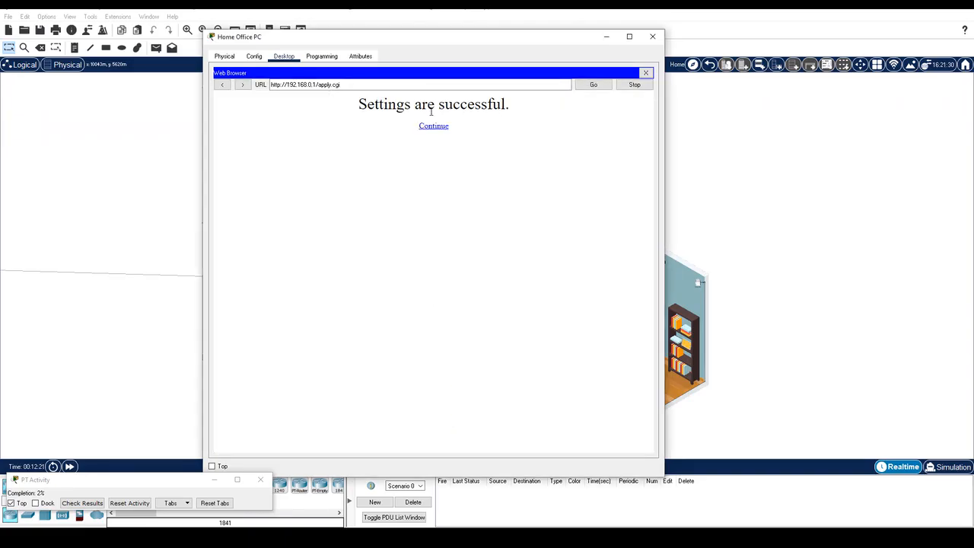
# Step: Follow the Continue link from the success page back to the router's Management page
pyautogui.click(433, 127)
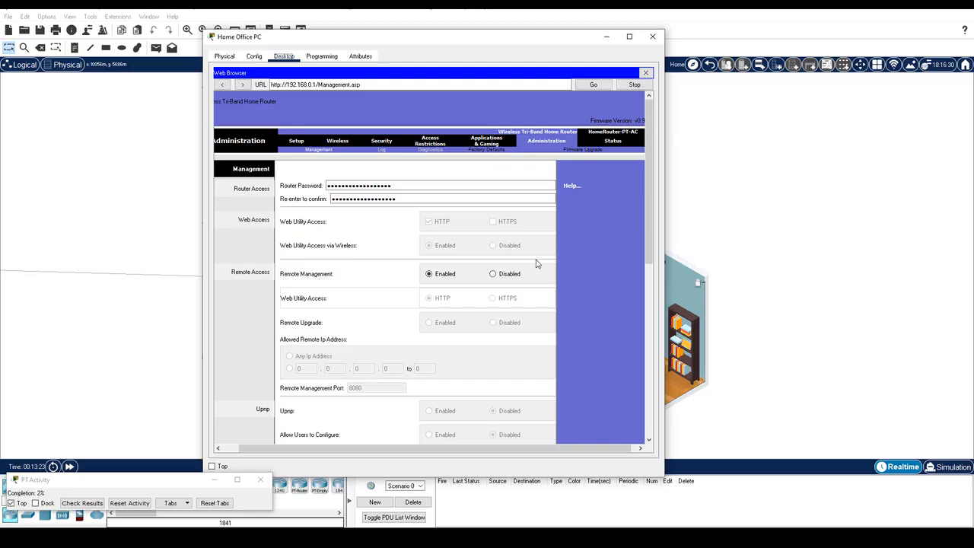
# Step: Disable Remote Management, save it, and close the browser and Home Office PC window
pyautogui.click(494, 276)
pyautogui.scroll(-10, 471, 343)
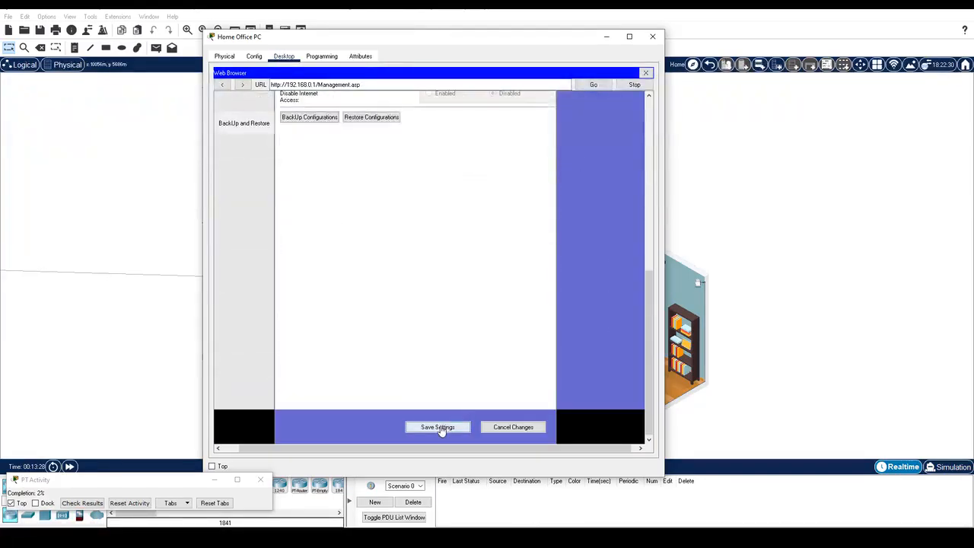
pyautogui.click(445, 428)
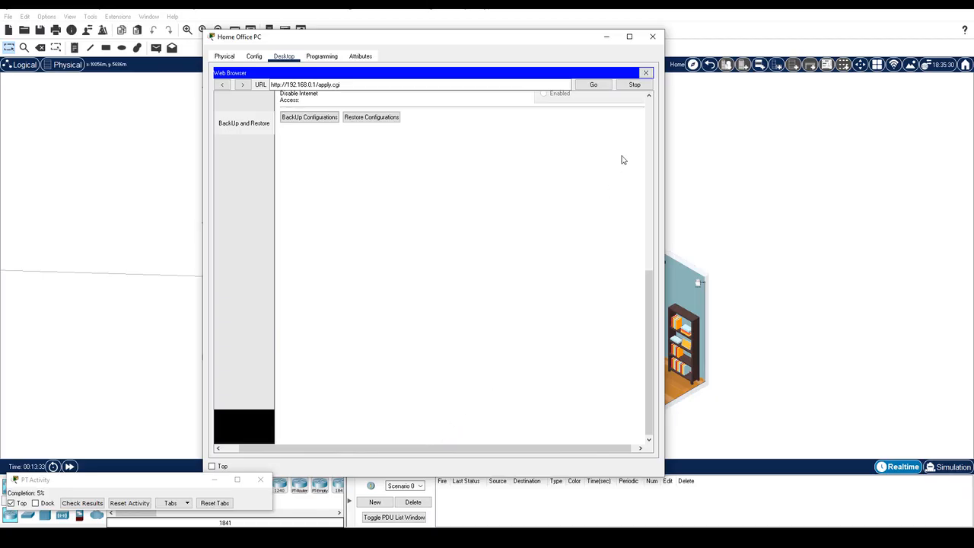
pyautogui.click(646, 73)
pyautogui.click(652, 37)
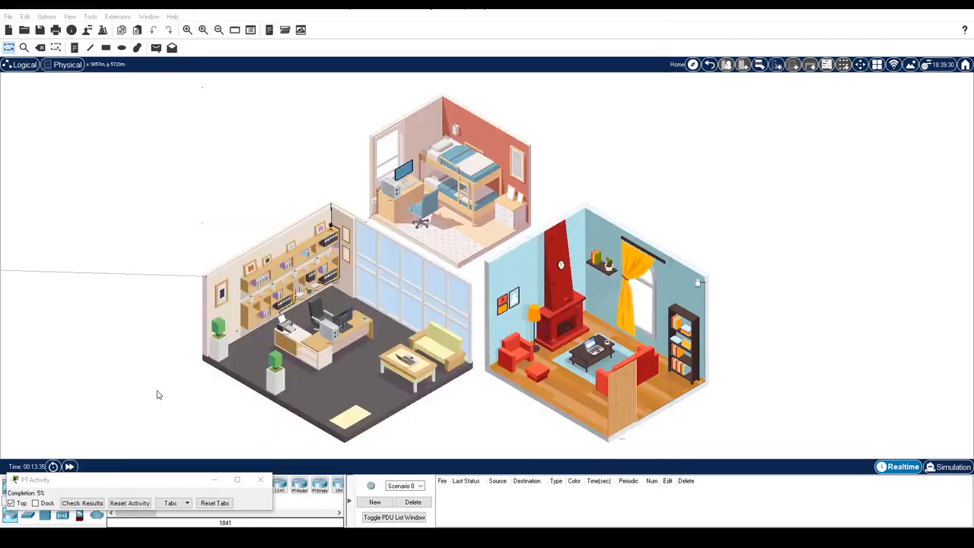
# Step: Fast-forward time and check the office PC's IP Configuration: DHCP 192.168.0.100, gateway 192.168.0.1
pyautogui.click(69, 466)
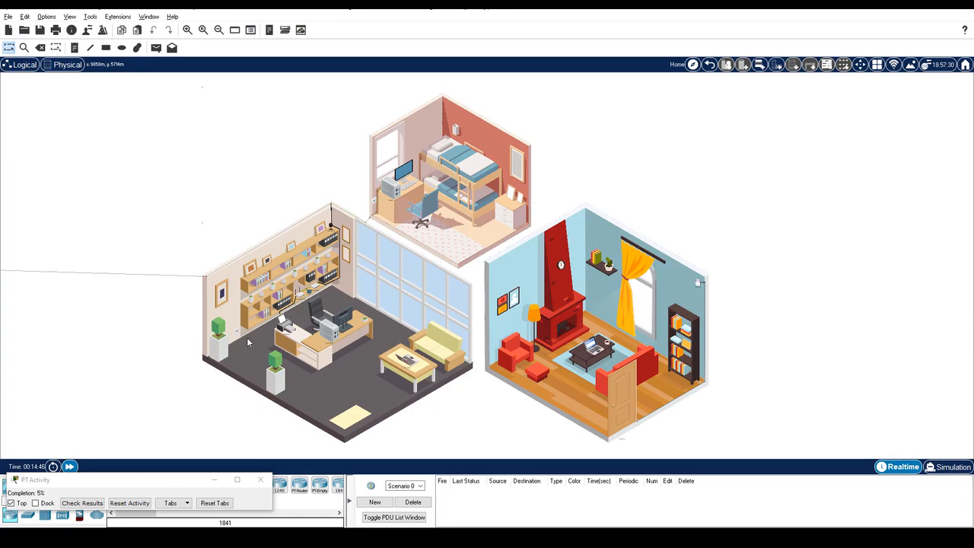
pyautogui.click(337, 340)
pyautogui.click(267, 104)
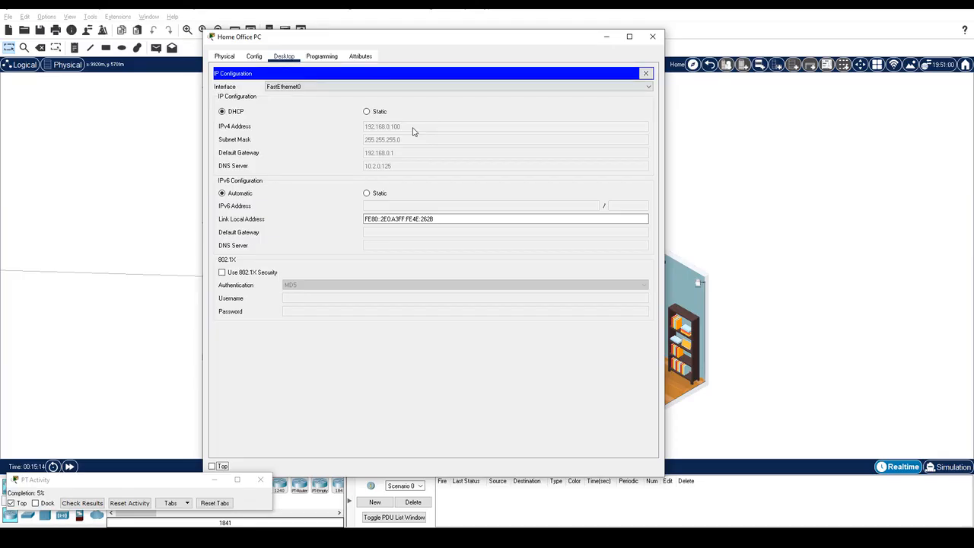
# Step: Browse to 192.168.0.1 again and log in as admin with the new router password
pyautogui.click(645, 73)
pyautogui.click(601, 96)
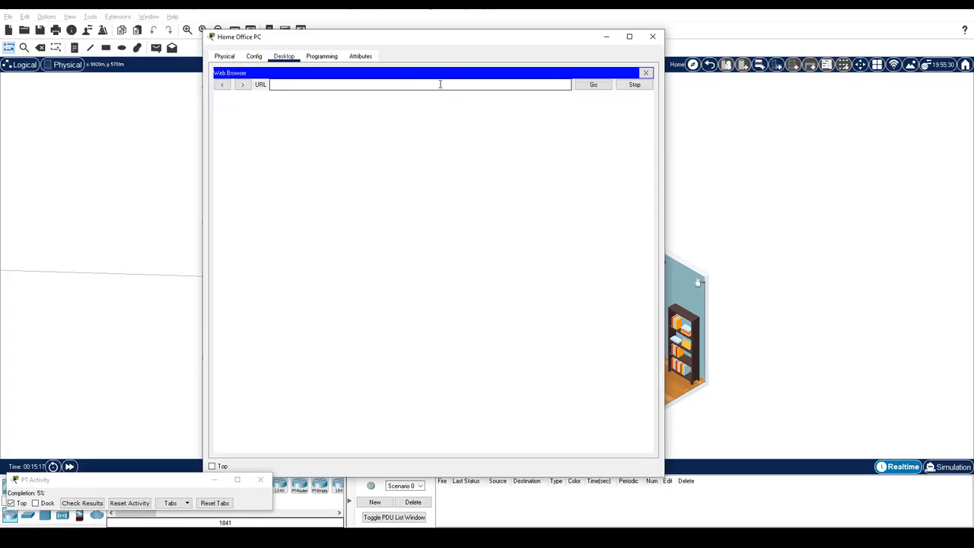
pyautogui.click(440, 85)
pyautogui.write('192.168.0.1')
pyautogui.press('Return')
pyautogui.write('admin')
pyautogui.press('Tab')
pyautogui.hotkey('ctrl', 'v')
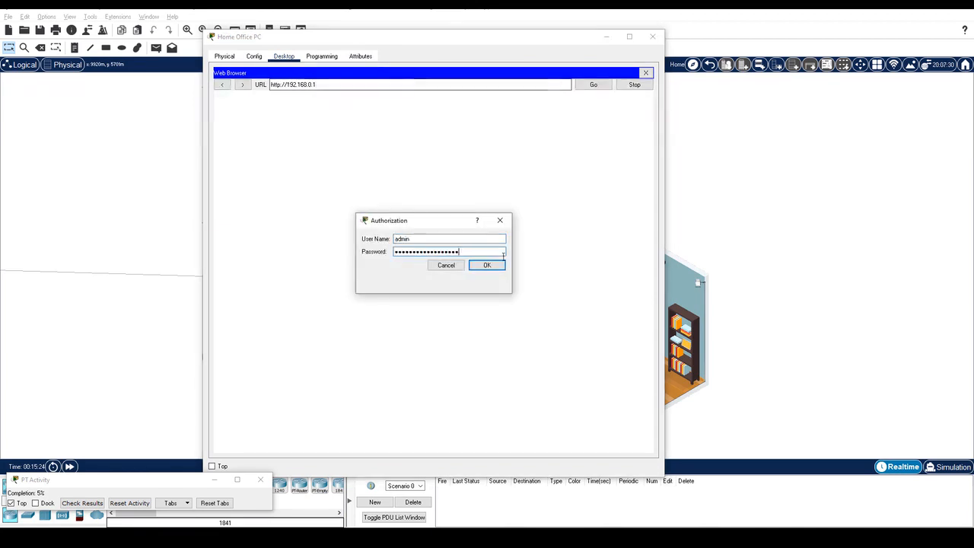
pyautogui.click(490, 266)
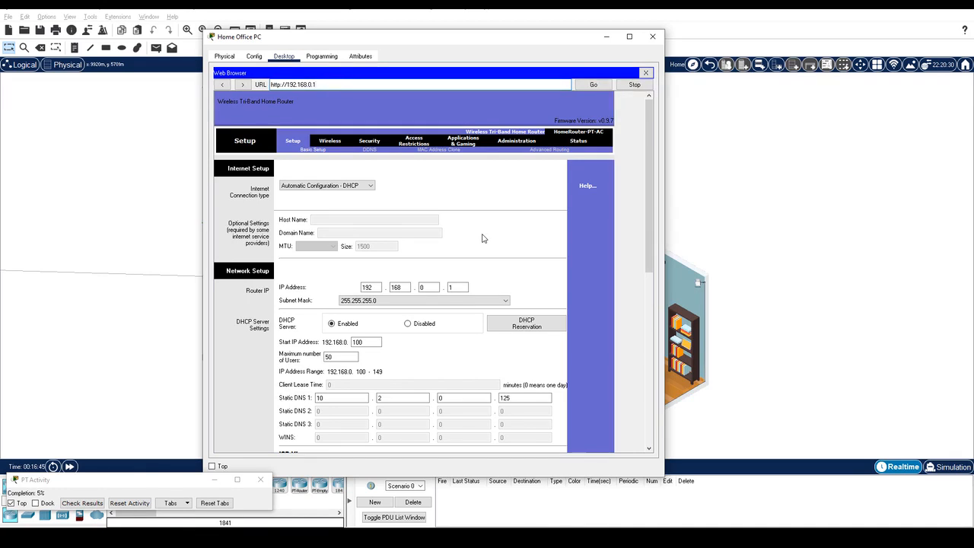
# Step: Enable SSID Broadcast on the 2.4 GHz, 5 GHz-1 and 5 GHz-2 bands
pyautogui.click(335, 142)
pyautogui.click(400, 230)
pyautogui.scroll(-2, 388, 247)
pyautogui.click(400, 261)
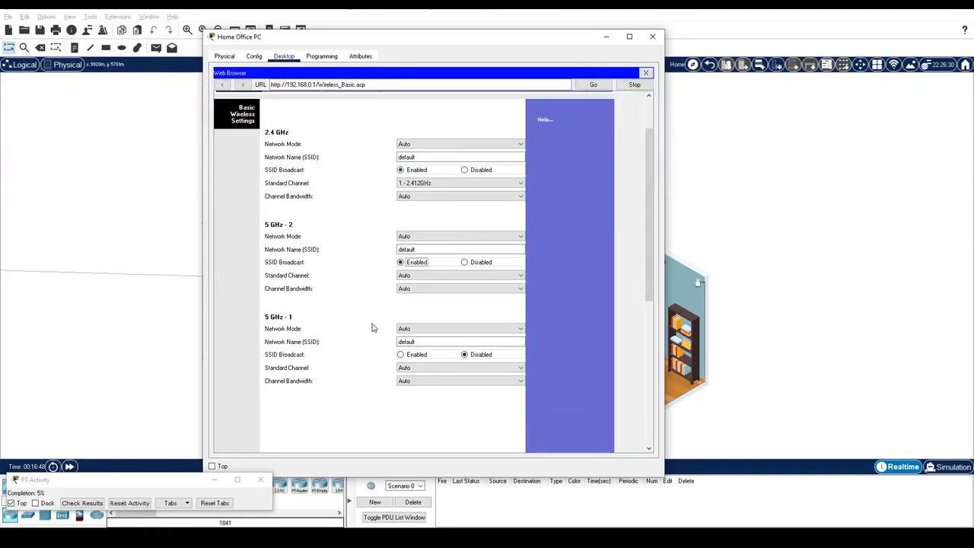
pyautogui.click(400, 354)
# Step: Rename all three bands' Network Name to HomeNet and save the wireless settings
pyautogui.doubleClick(426, 158)
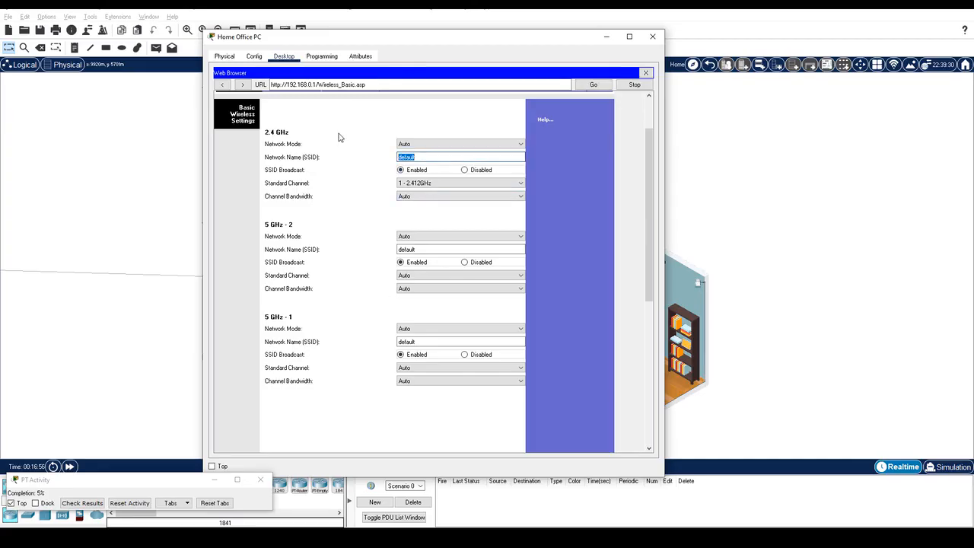
pyautogui.write('HomeNet')
pyautogui.doubleClick(445, 250)
pyautogui.write('HomeNet')
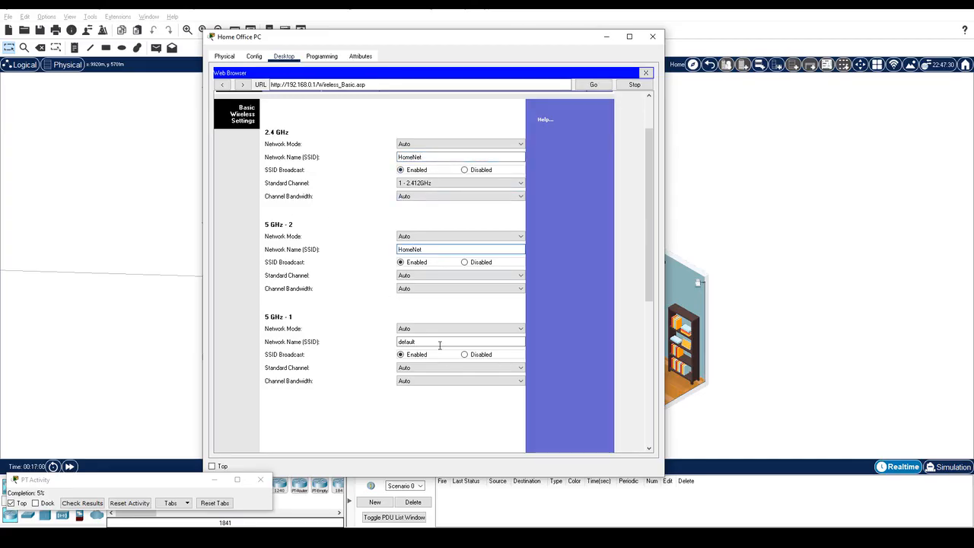
pyautogui.doubleClick(441, 341)
pyautogui.write('HomeNet')
pyautogui.scroll(-5, 334, 343)
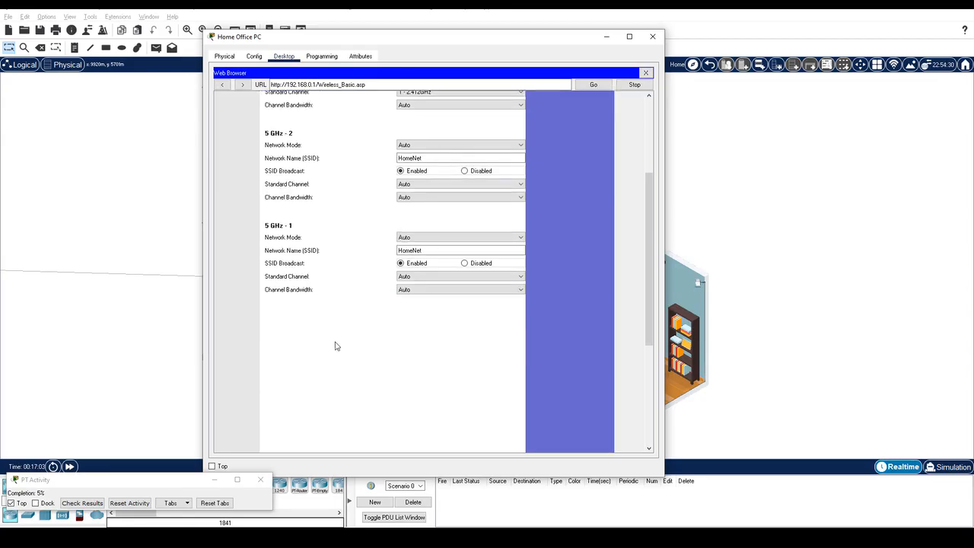
pyautogui.scroll(-3, 341, 347)
pyautogui.click(419, 434)
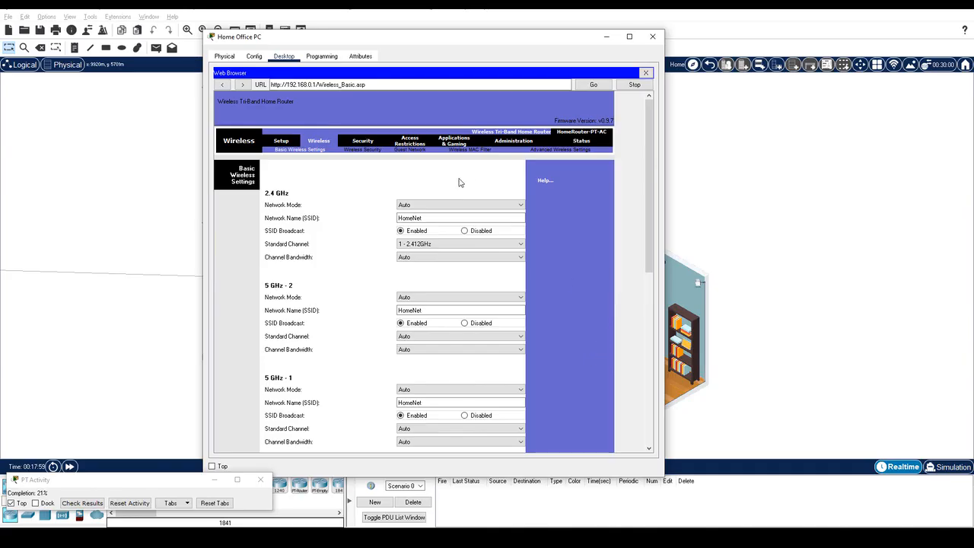
# Step: On Wireless Security, set 2.4 GHz, 5 GHz-1 and 5 GHz-2 to WPA2 Personal
pyautogui.click(371, 151)
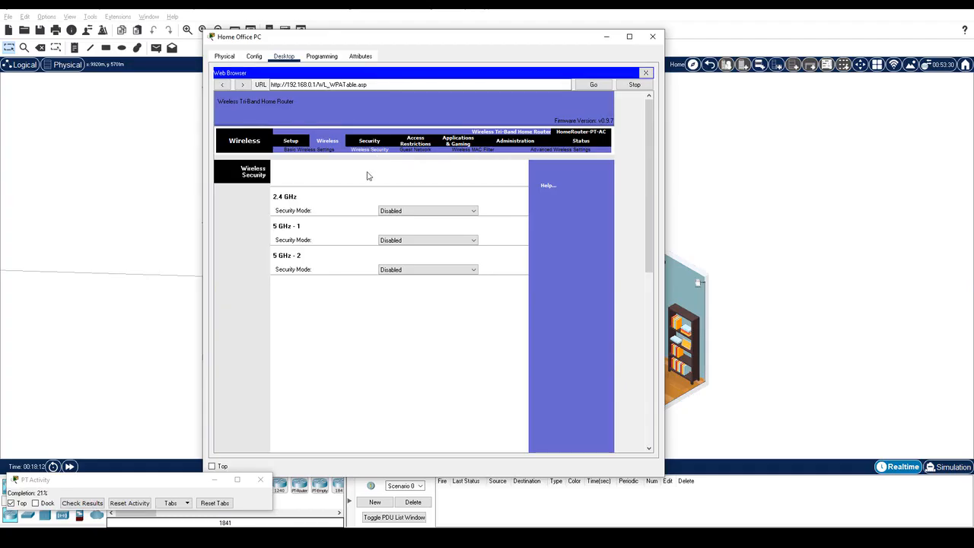
pyautogui.click(426, 210)
pyautogui.click(399, 244)
pyautogui.click(413, 279)
pyautogui.click(399, 314)
pyautogui.click(417, 349)
pyautogui.click(398, 366)
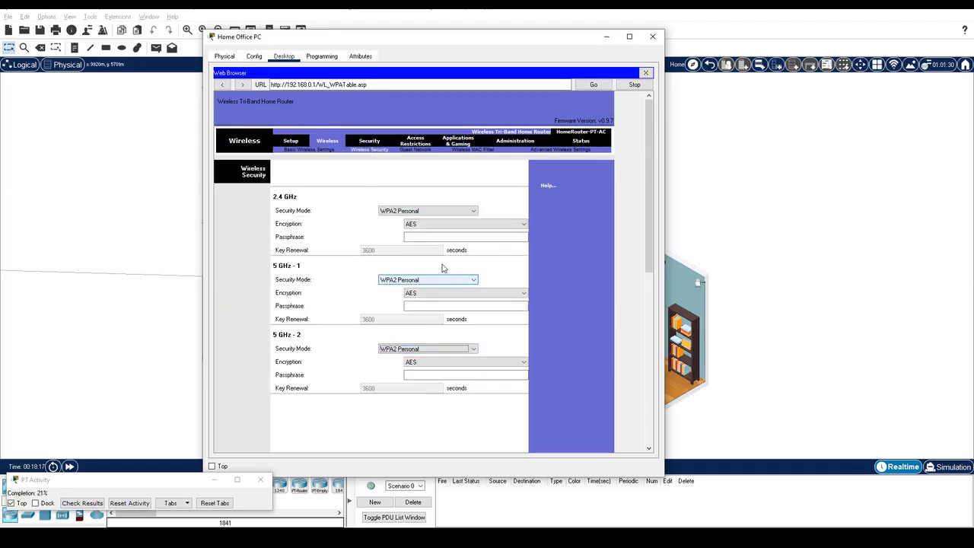
# Step: Enter the shared Wi-Fi passphrase for each of the three bands and save
pyautogui.click(426, 237)
pyautogui.write('ciscorocks')
pyautogui.click(419, 305)
pyautogui.write('ciscorocks')
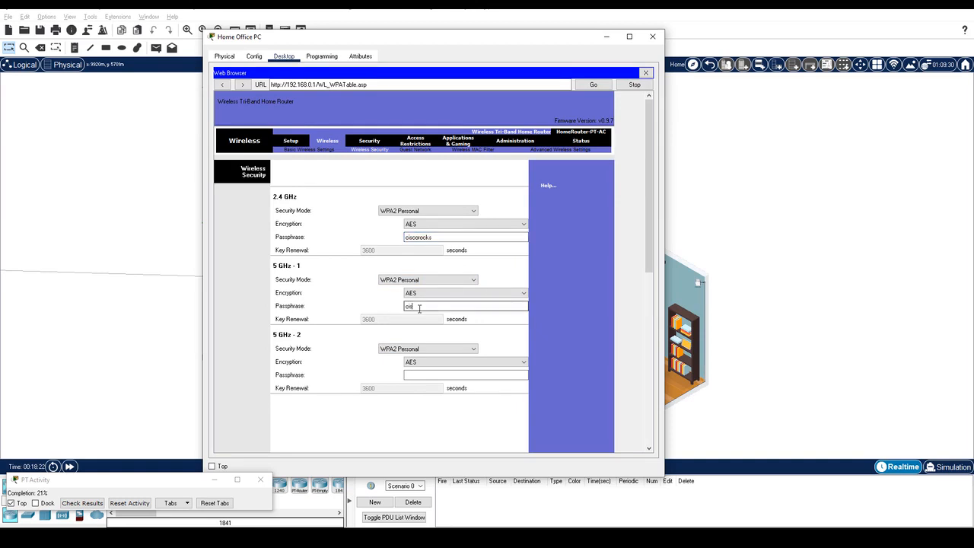
pyautogui.click(417, 375)
pyautogui.write('ciscorocks')
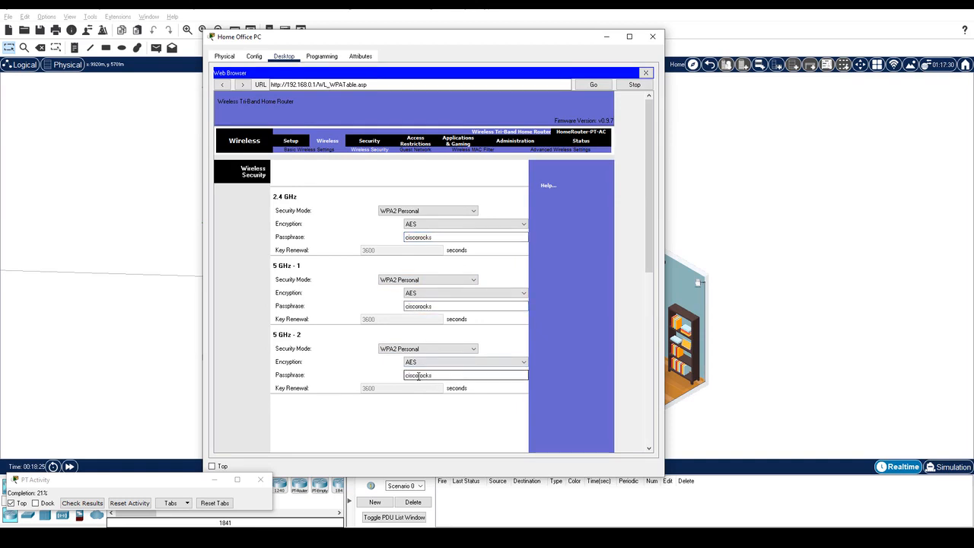
pyautogui.press('Return')
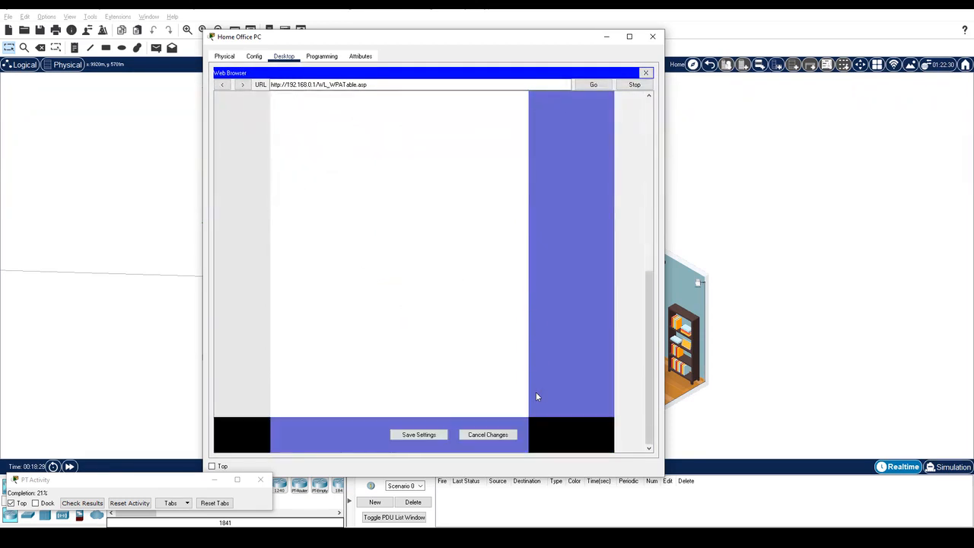
pyautogui.click(420, 435)
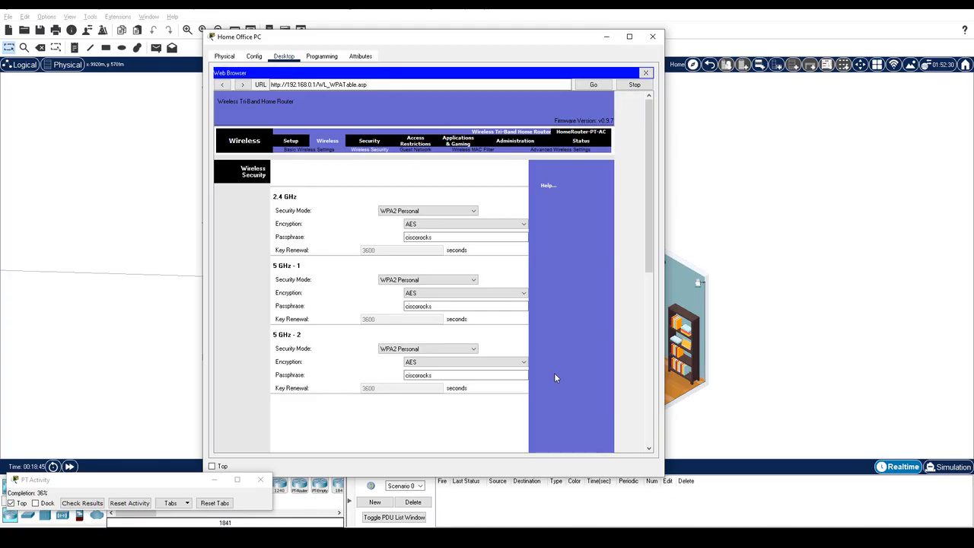
# Step: Enable the guest profile on the 2.4 GHz, 5 GHz-1 and 5 GHz-2 bands
pyautogui.click(416, 150)
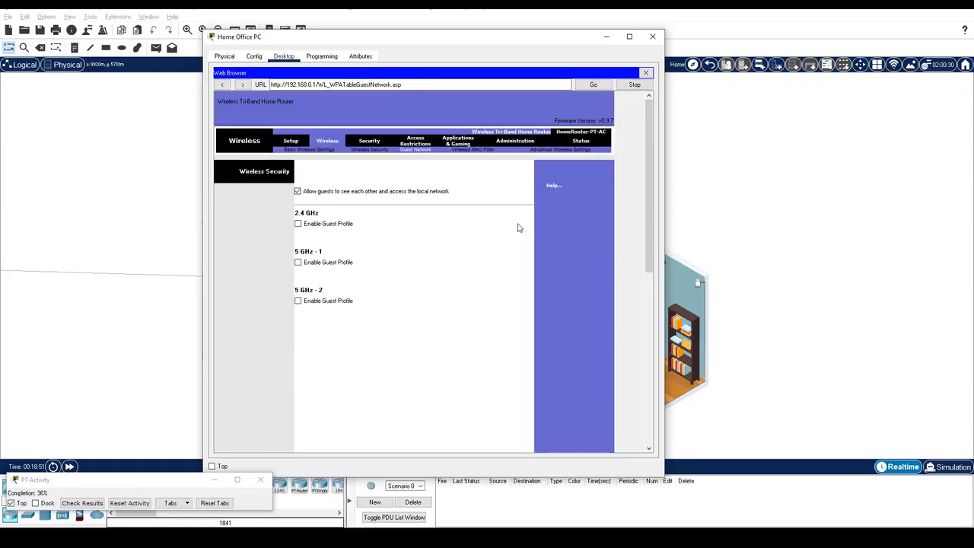
pyautogui.click(298, 222)
pyautogui.click(297, 303)
pyautogui.click(297, 382)
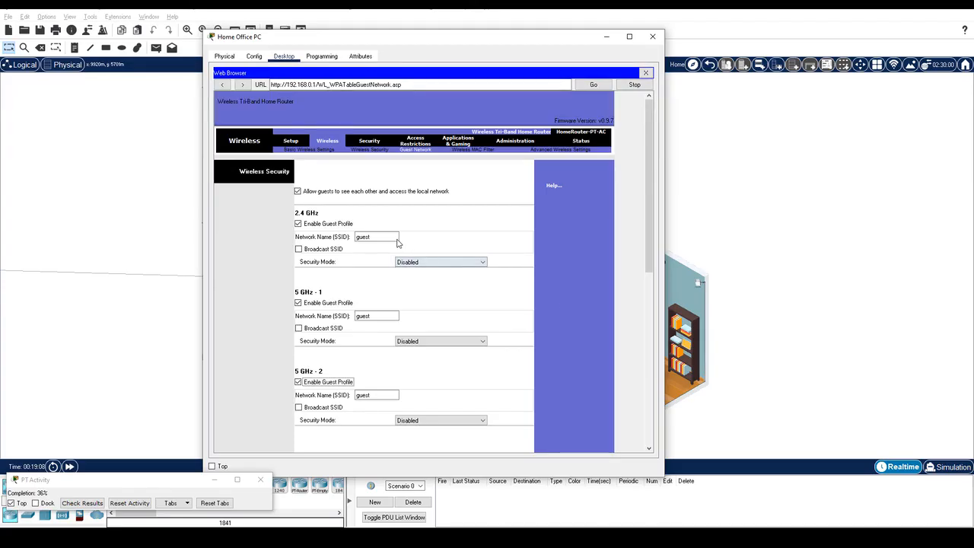
# Step: Give the 2.4 GHz guest network a broadcast SSID GuestNet with WPA2 Personal and the guest passphrase
pyautogui.doubleClick(372, 236)
pyautogui.write('GuestNet')
pyautogui.click(304, 249)
pyautogui.click(421, 262)
pyautogui.click(419, 297)
pyautogui.click(476, 288)
pyautogui.write('guestpass')
# Step: Set the 5 GHz-1 guest network to broadcast GuestNet, secured by WPA2 Personal and the guest passphrase
pyautogui.doubleClick(373, 355)
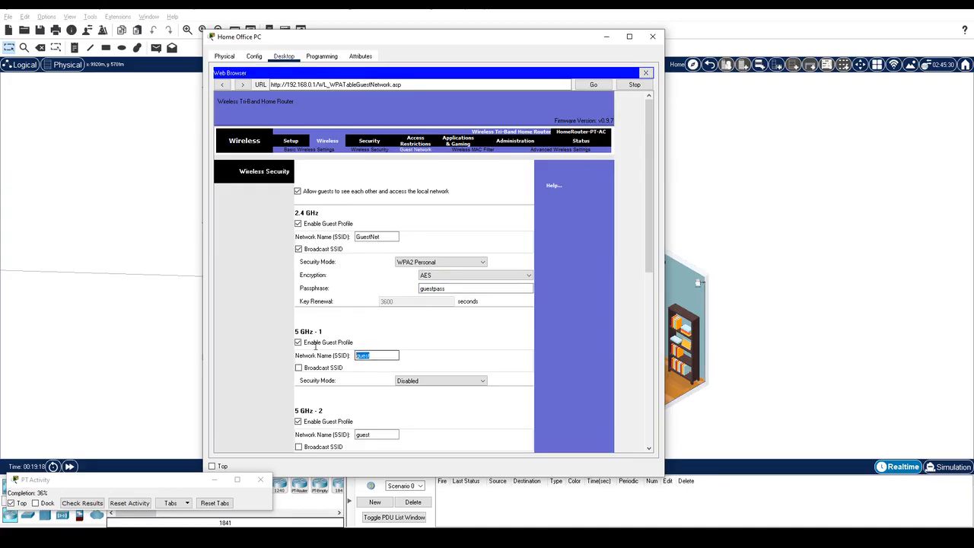
pyautogui.write('GuestNet')
pyautogui.click(298, 368)
pyautogui.click(440, 381)
pyautogui.click(429, 413)
pyautogui.click(429, 407)
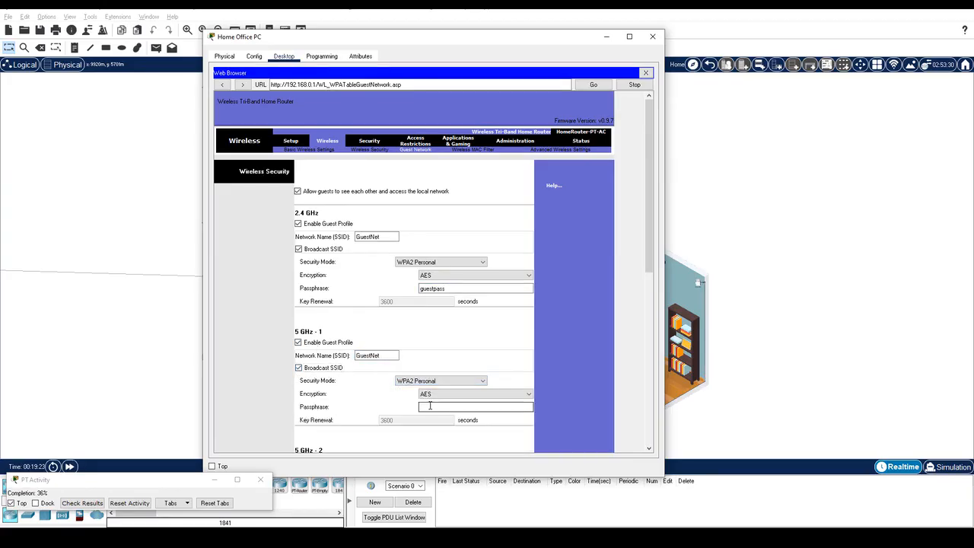
pyautogui.write('guestpass')
# Step: Give 5 GHz-2 a broadcast GuestNet SSID with WPA Personal and the guest passphrase, then save
pyautogui.scroll(-2, 430, 407)
pyautogui.doubleClick(372, 413)
pyautogui.write('GuestNet')
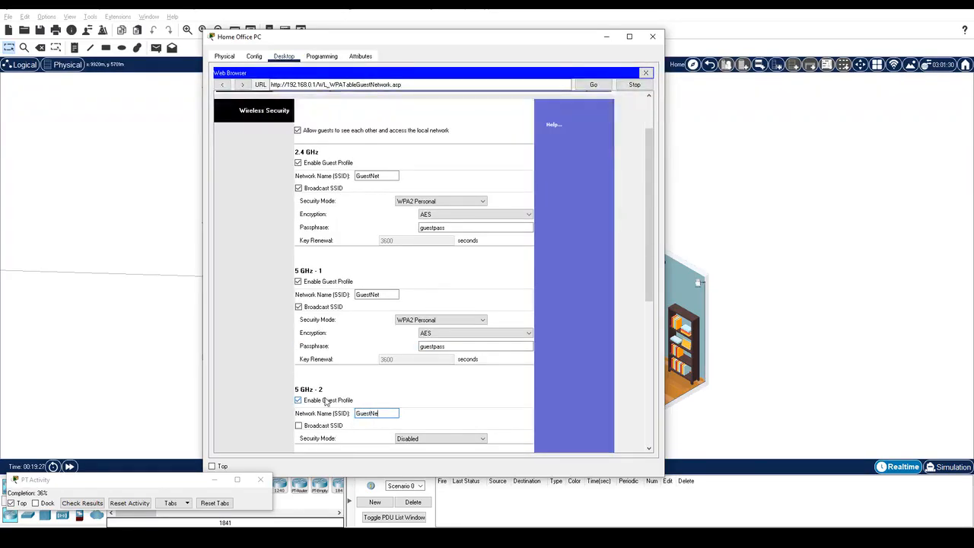
pyautogui.click(298, 426)
pyautogui.scroll(-2, 299, 429)
pyautogui.click(439, 378)
pyautogui.click(430, 398)
pyautogui.click(457, 403)
pyautogui.write('guestpass')
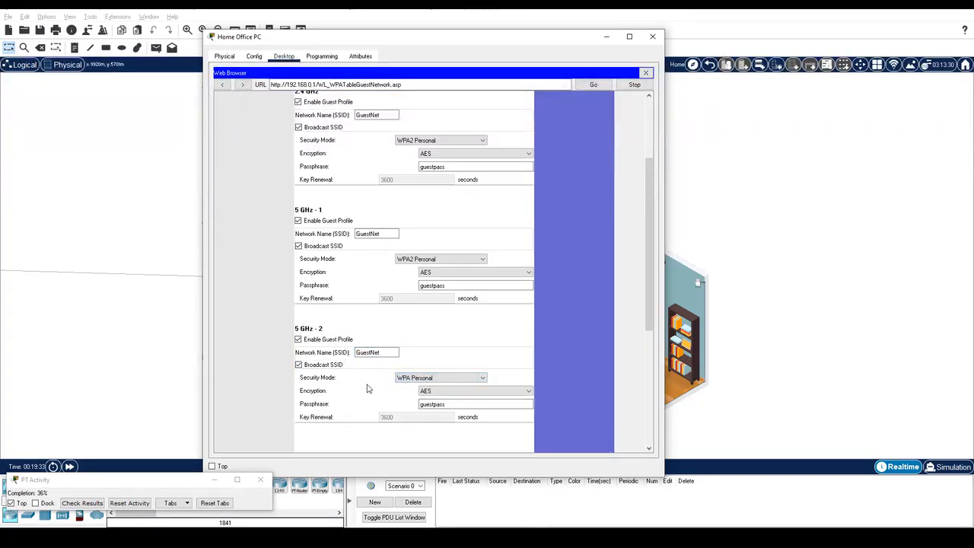
pyautogui.scroll(-5, 365, 390)
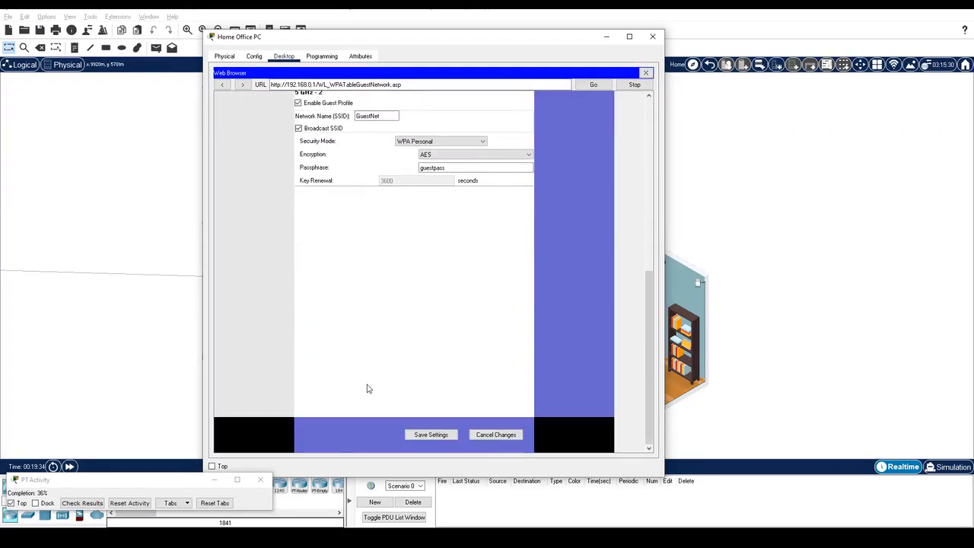
pyautogui.click(431, 435)
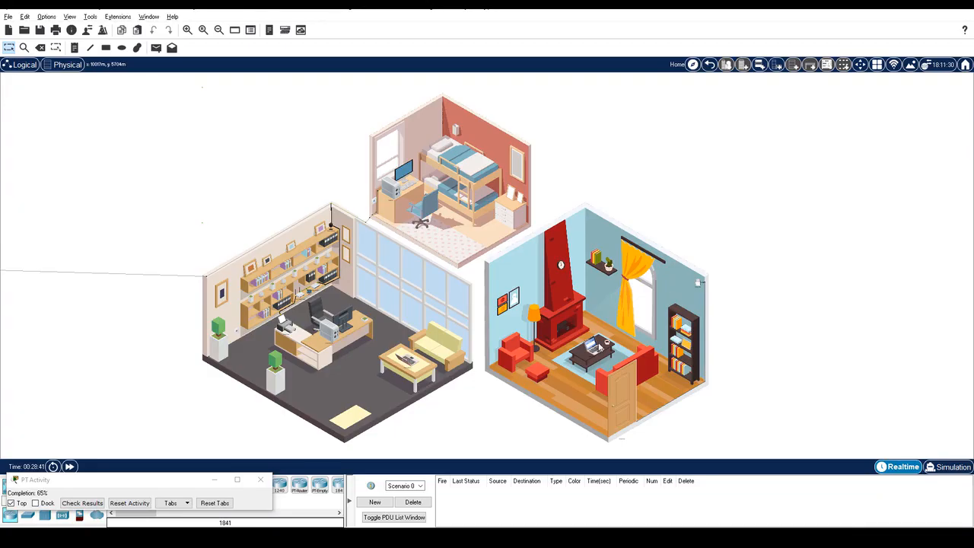
# Step: On Home Laptop 1's PC Wireless monitor, select the HomeNet network to connect
pyautogui.click(598, 349)
pyautogui.click(385, 111)
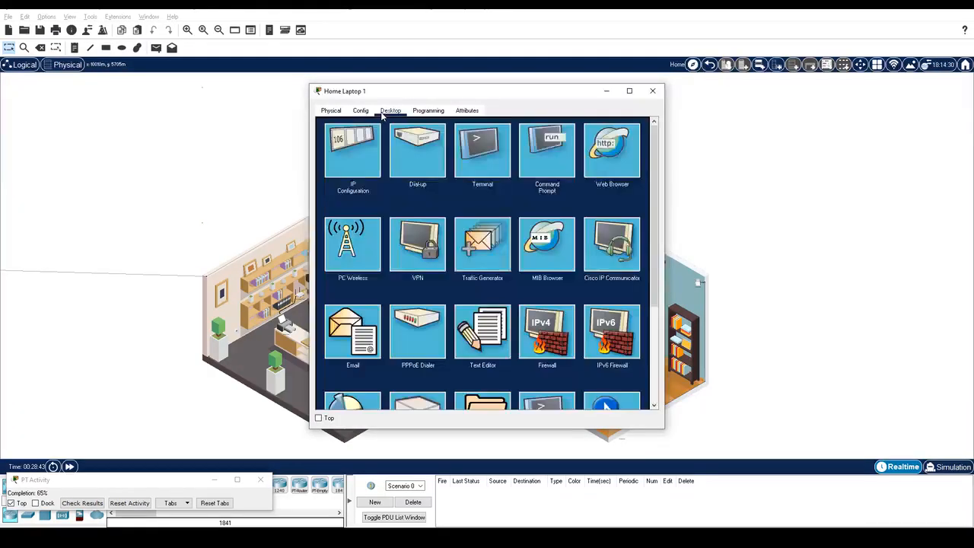
pyautogui.click(353, 234)
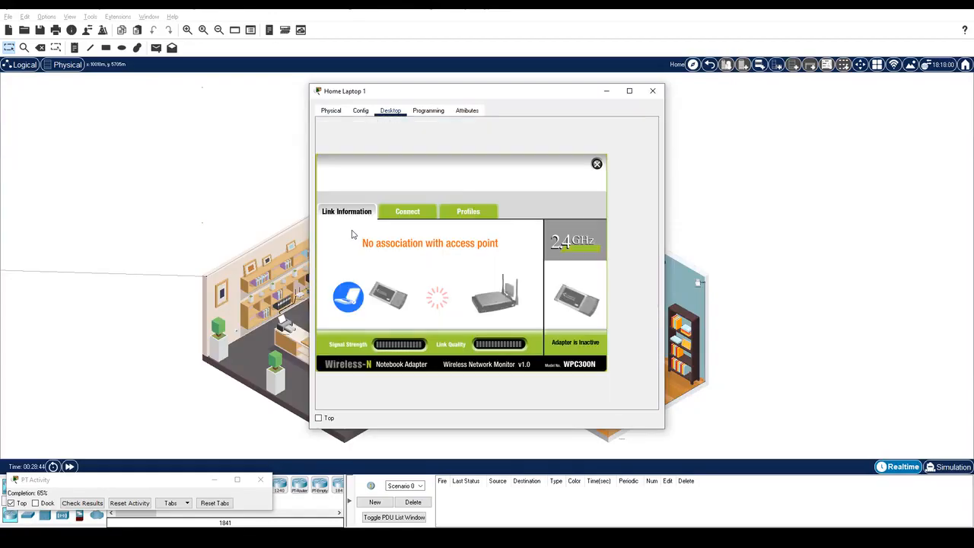
pyautogui.click(418, 216)
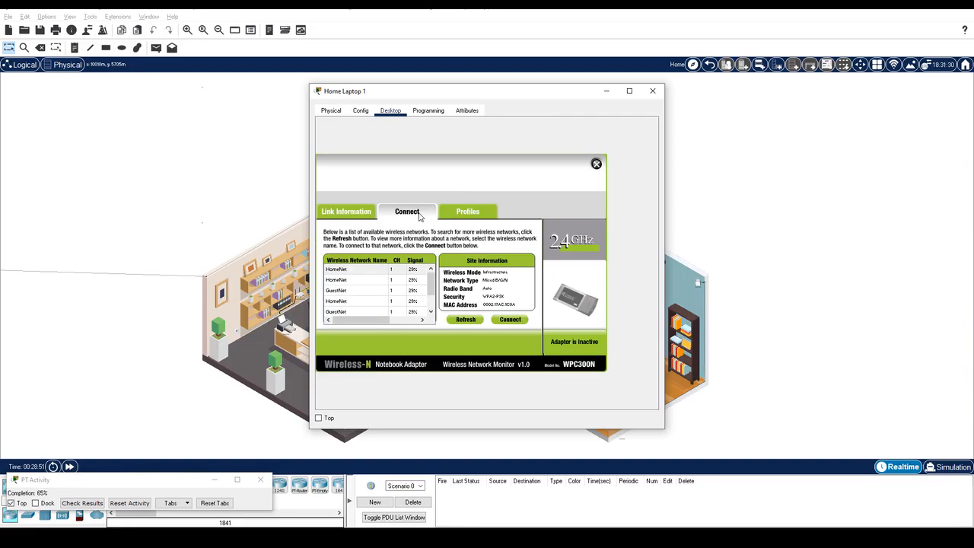
pyautogui.click(373, 269)
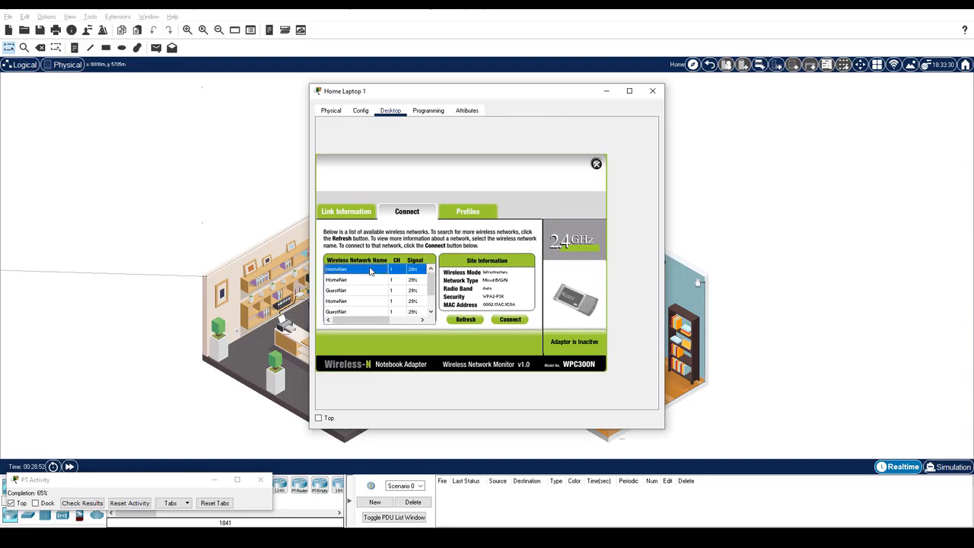
pyautogui.click(510, 320)
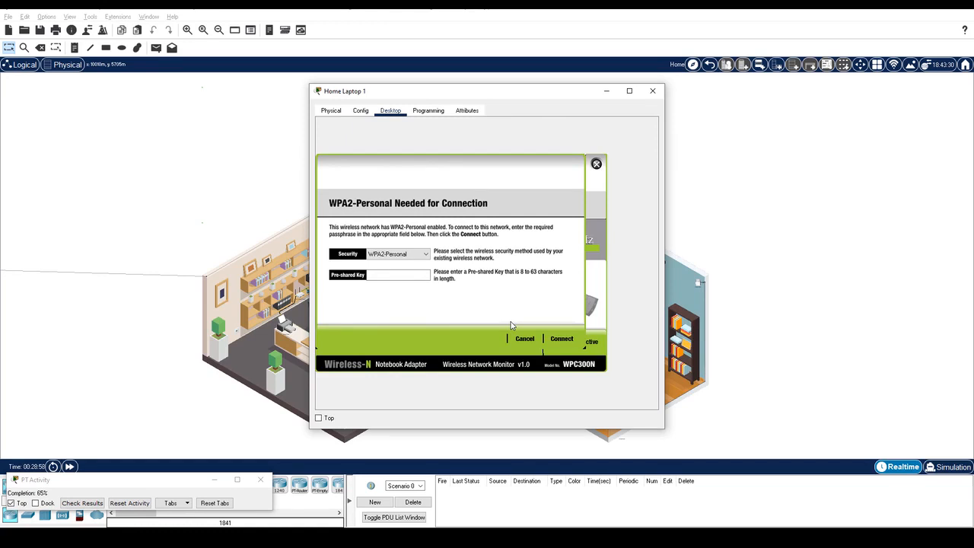
# Step: Join HomeNet with the pre-shared key, check the link status, and bring up IP Configuration
pyautogui.click(402, 276)
pyautogui.write('cisco12345')
pyautogui.click(561, 341)
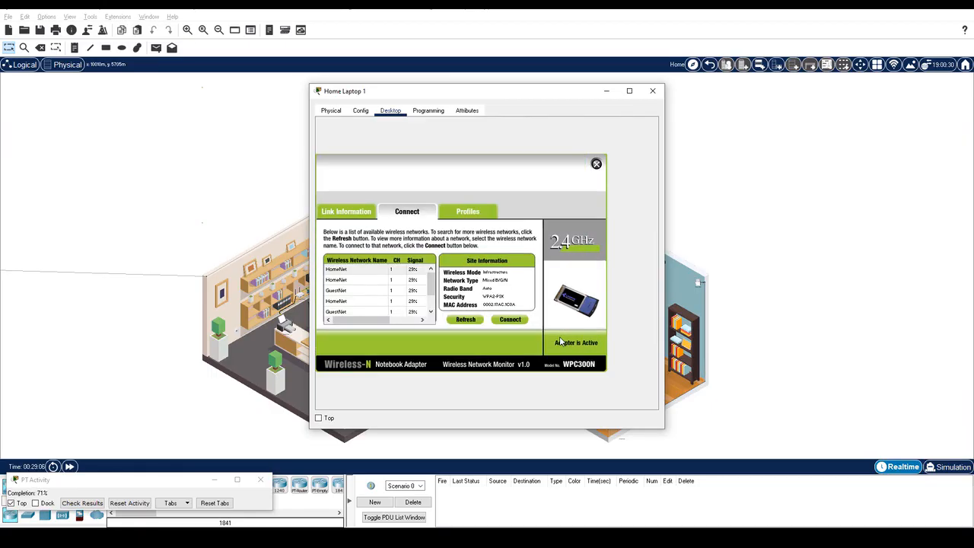
pyautogui.click(340, 210)
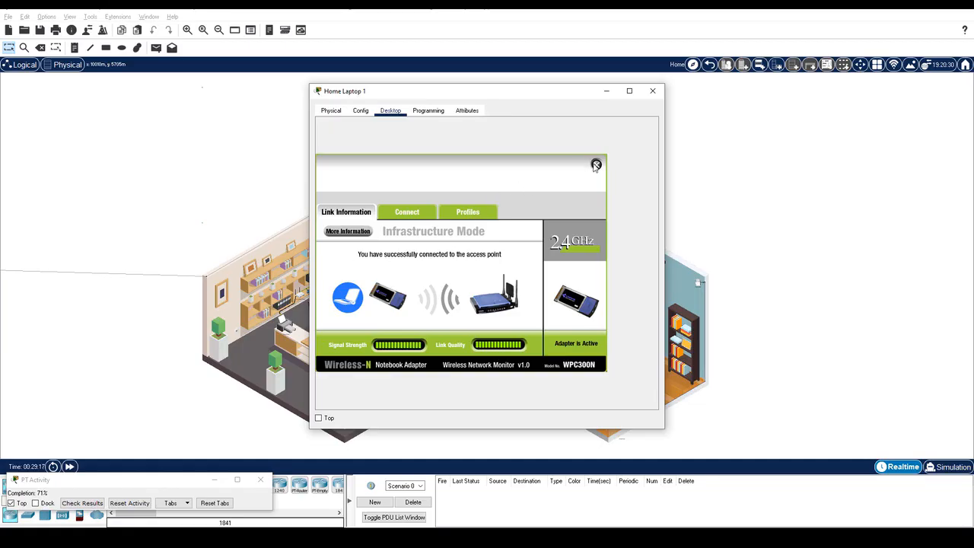
pyautogui.click(596, 164)
pyautogui.click(354, 156)
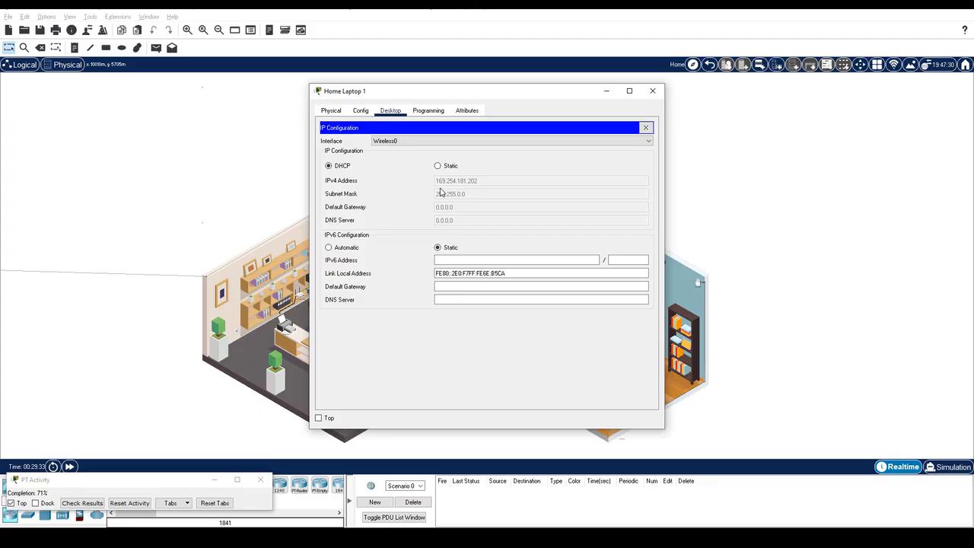
# Step: Renew Home Laptop 1's DHCP lease to obtain 192.168.0.102, then move to Home Laptop 2's desktop
pyautogui.click(437, 166)
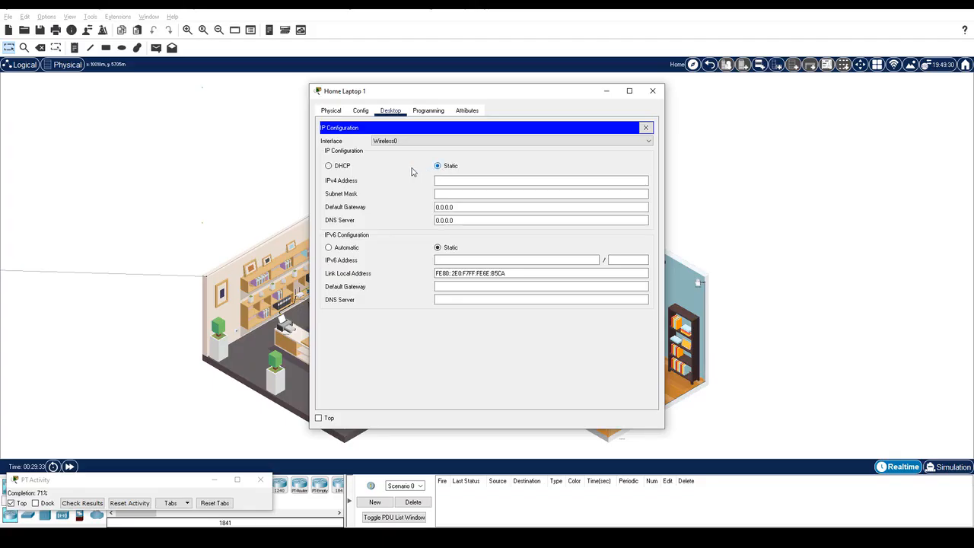
pyautogui.click(340, 166)
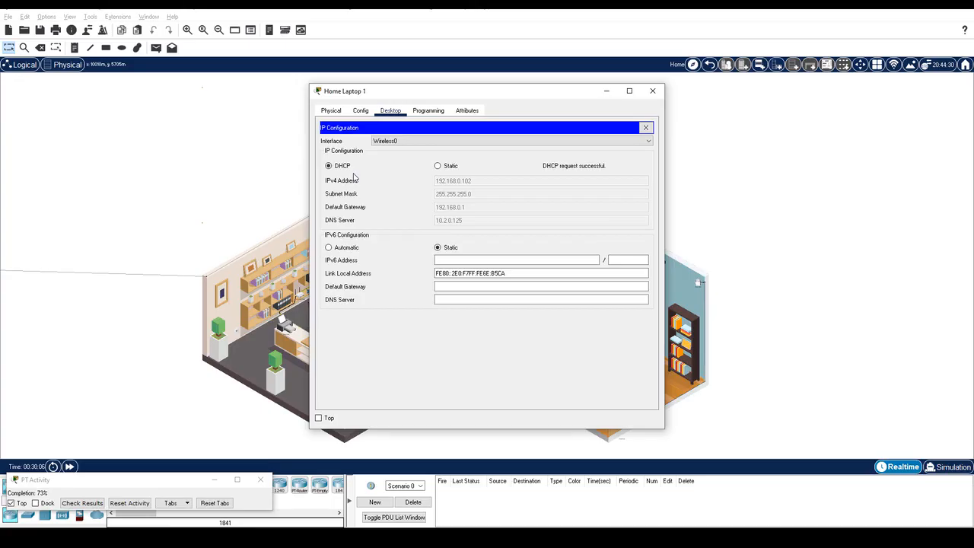
pyautogui.click(652, 90)
pyautogui.click(406, 365)
pyautogui.click(394, 112)
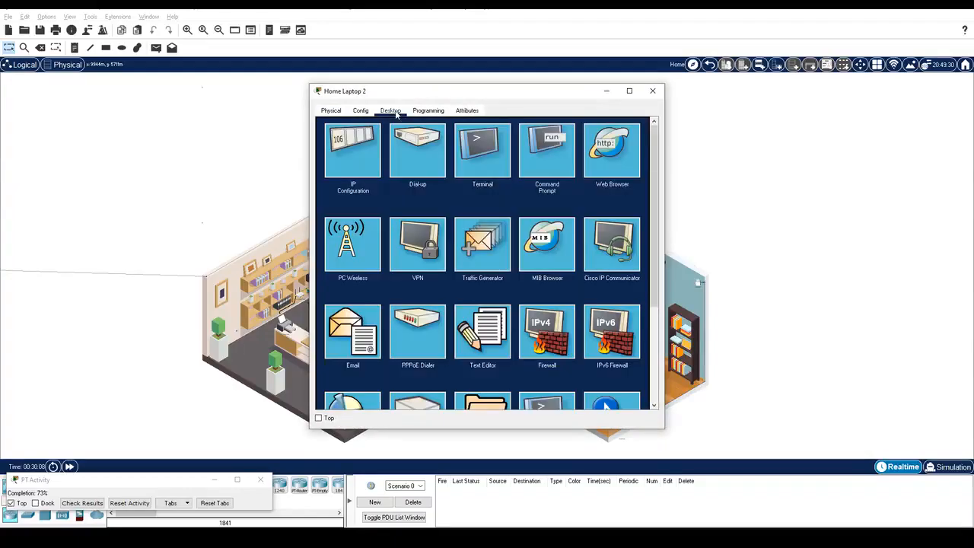
# Step: Connect Home Laptop 2 to GuestNet using the guest passphrase and confirm the link
pyautogui.click(353, 255)
pyautogui.click(404, 212)
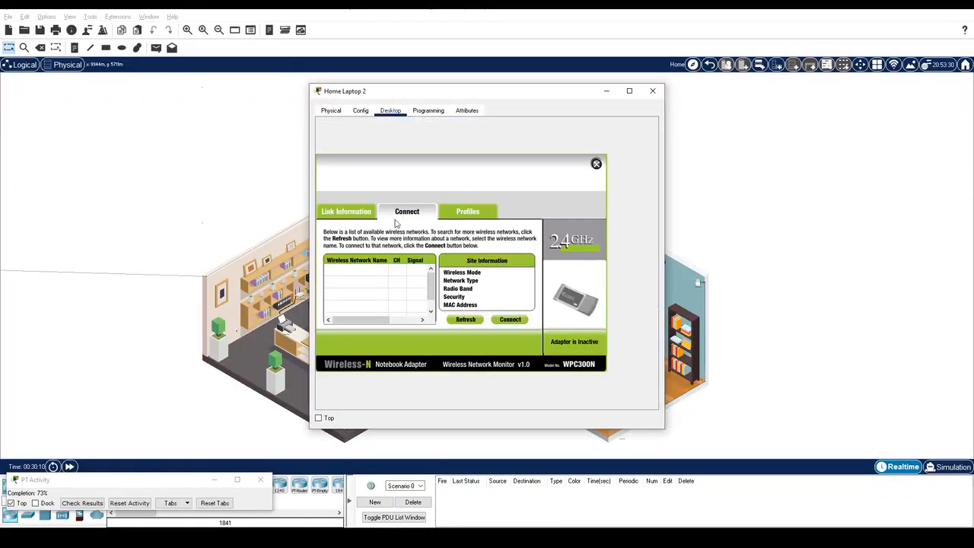
pyautogui.click(355, 305)
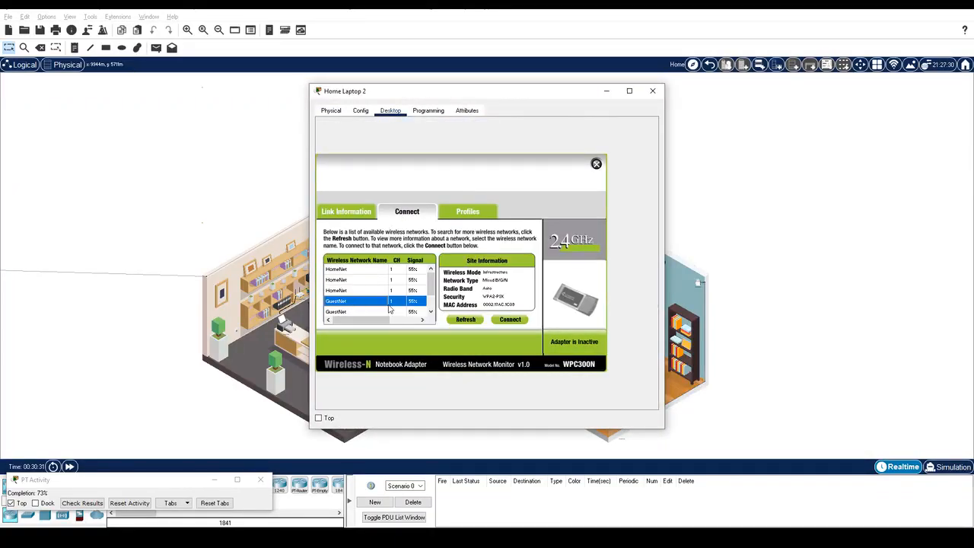
pyautogui.click(517, 321)
pyautogui.click(404, 274)
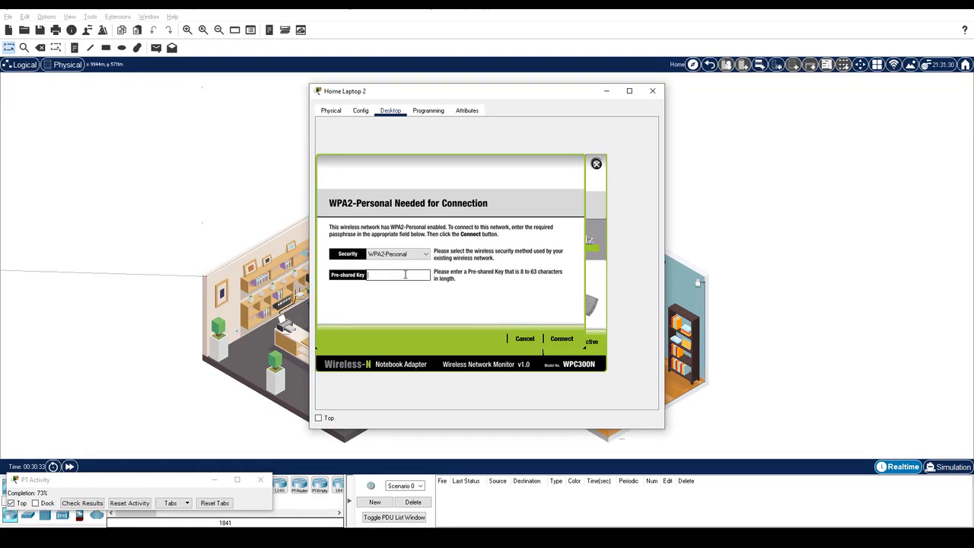
pyautogui.write('guestpass')
pyautogui.click(571, 342)
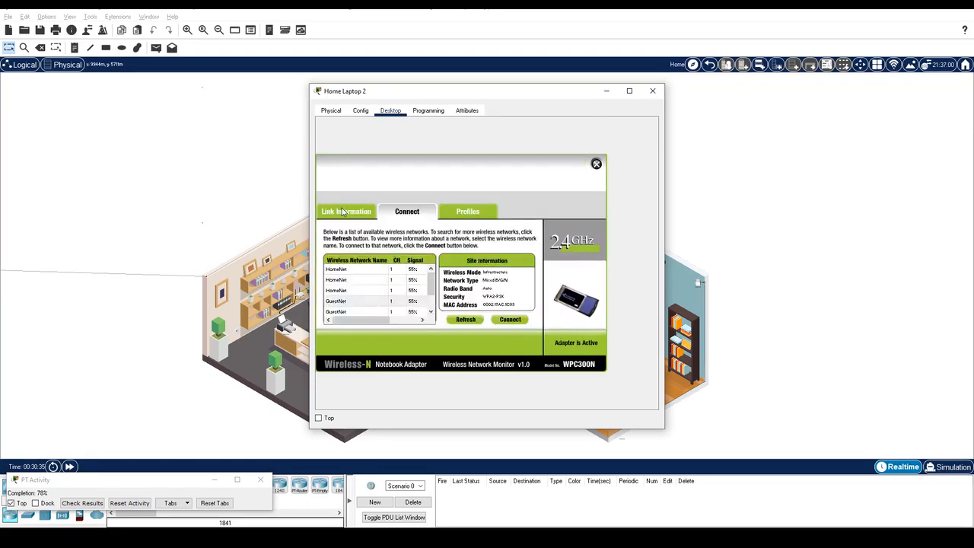
pyautogui.click(343, 213)
# Step: Switch Home Laptop 2's IP Configuration to DHCP and close its window
pyautogui.click(597, 163)
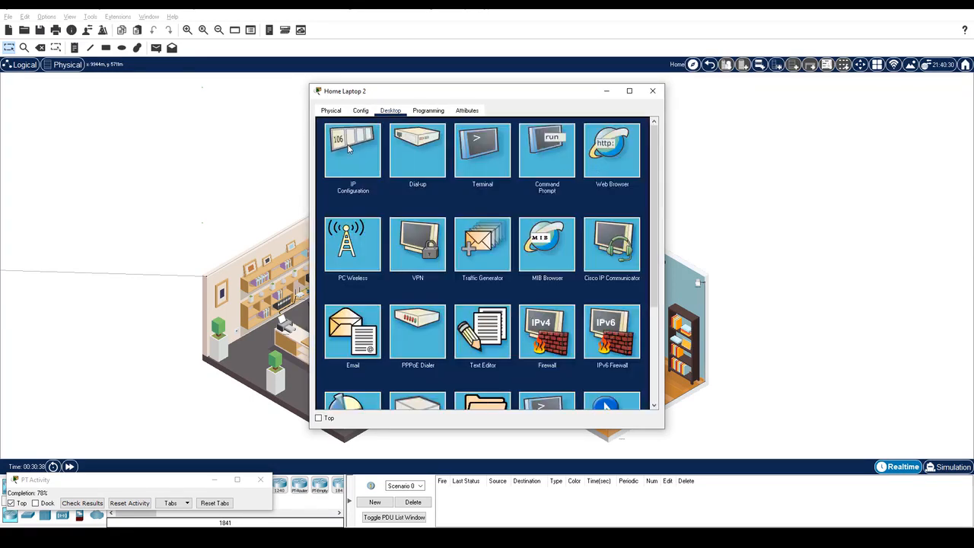
pyautogui.click(349, 148)
pyautogui.click(438, 167)
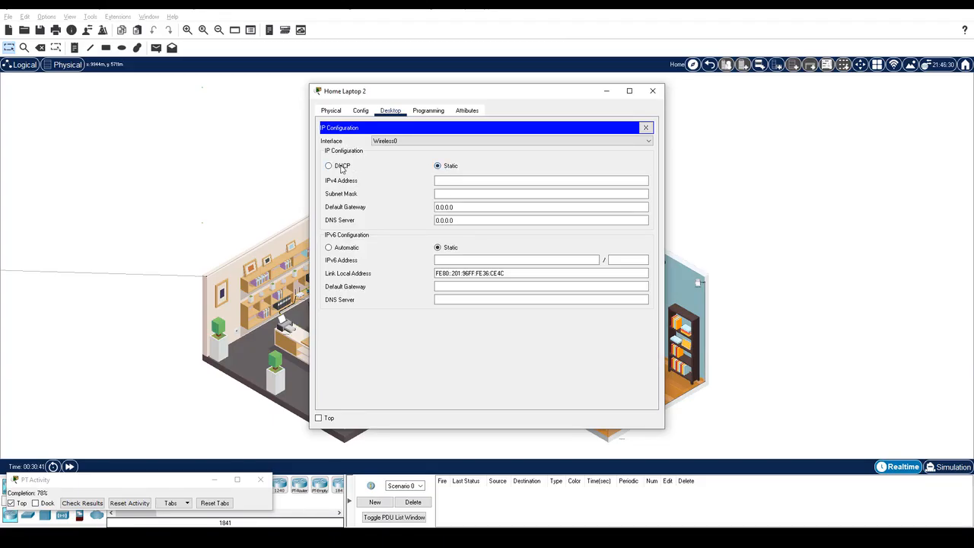
pyautogui.click(342, 169)
pyautogui.click(652, 91)
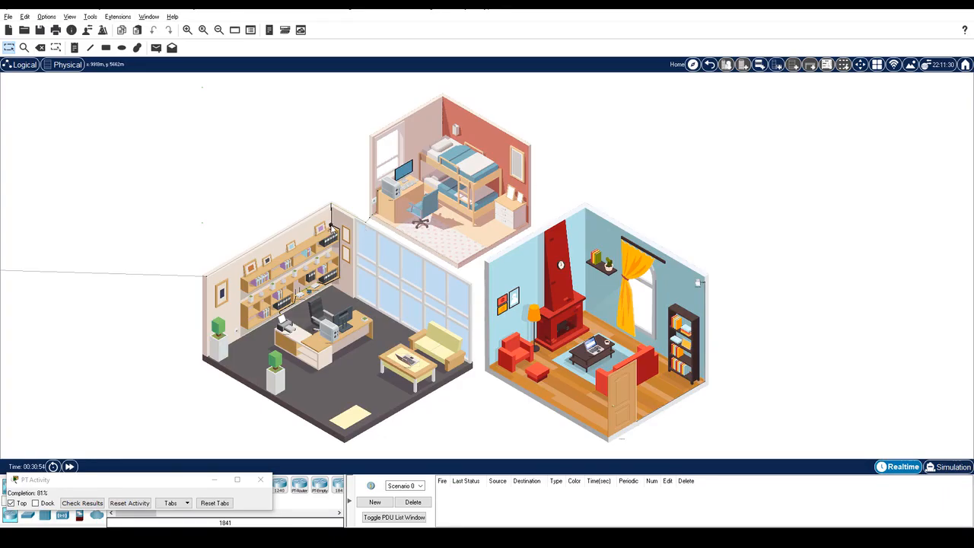
# Step: Set Home_Webcam's Wireless0 to SSID HomeNet, WPA2-PSK with the pass phrase, and DHCP addressing
pyautogui.click(332, 227)
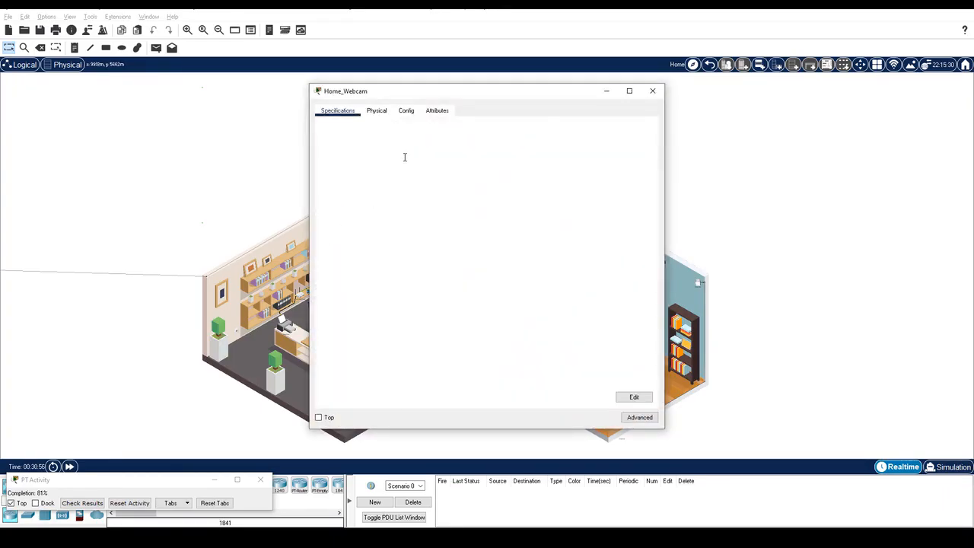
pyautogui.click(406, 111)
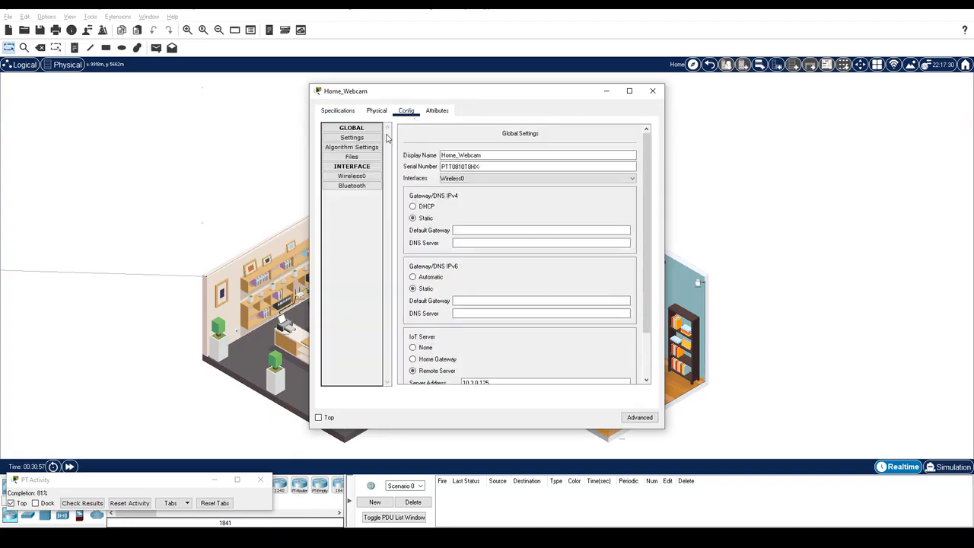
pyautogui.click(354, 177)
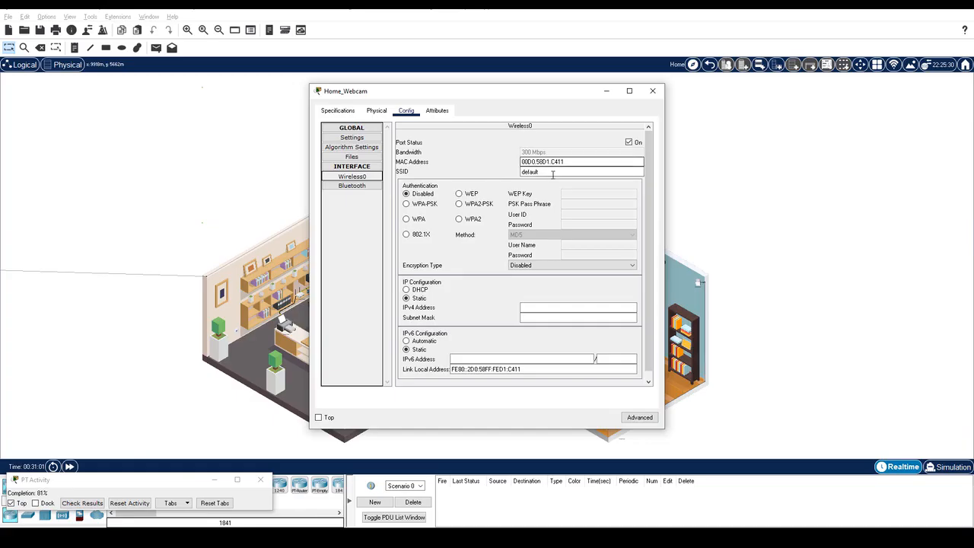
pyautogui.doubleClick(609, 171)
pyautogui.write('HomeNet')
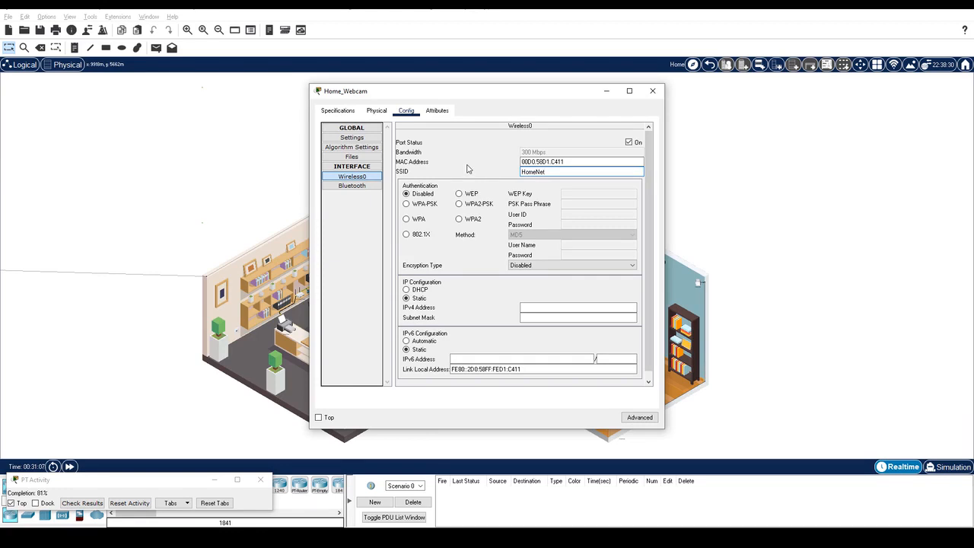
pyautogui.click(459, 203)
pyautogui.click(576, 204)
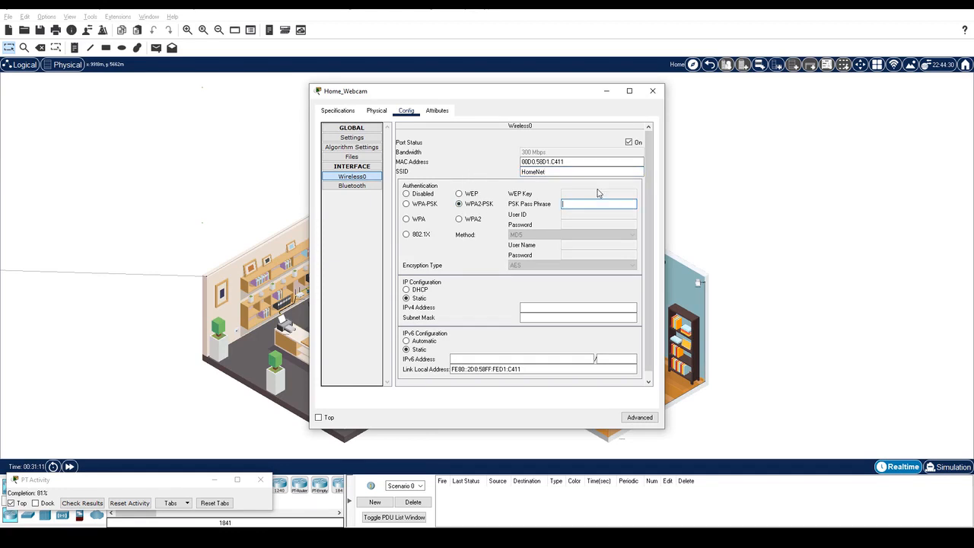
pyautogui.write('ciscorocks')
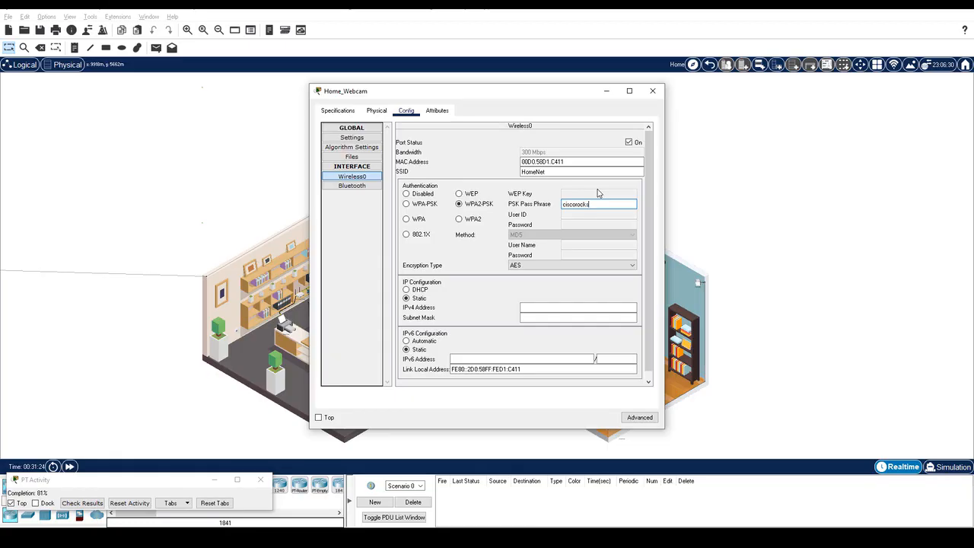
pyautogui.click(414, 289)
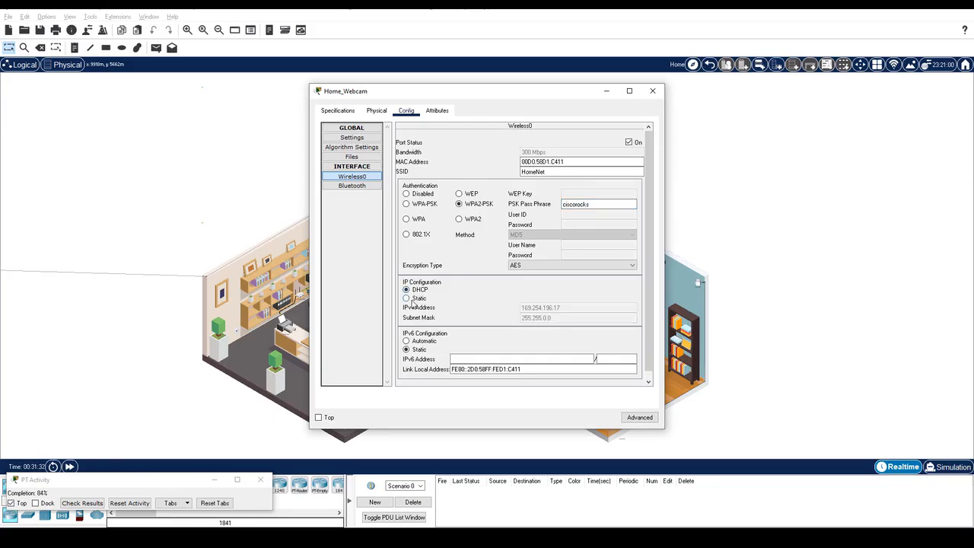
pyautogui.click(408, 298)
# Step: Close the webcam and set Home_Siren's Wireless0 SSID to HomeNet
pyautogui.click(652, 90)
pyautogui.click(698, 283)
pyautogui.click(407, 111)
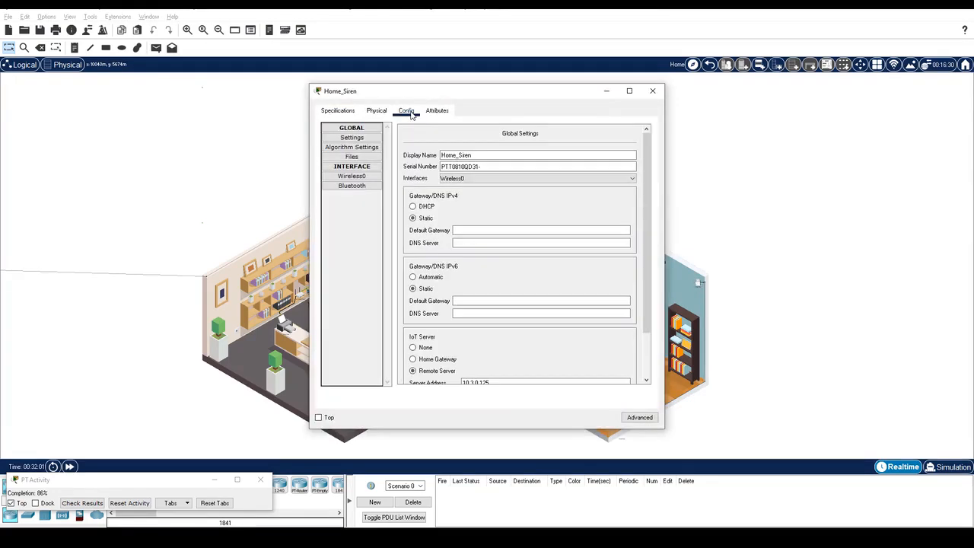
pyautogui.click(353, 178)
pyautogui.doubleClick(549, 174)
pyautogui.write('HomeNet')
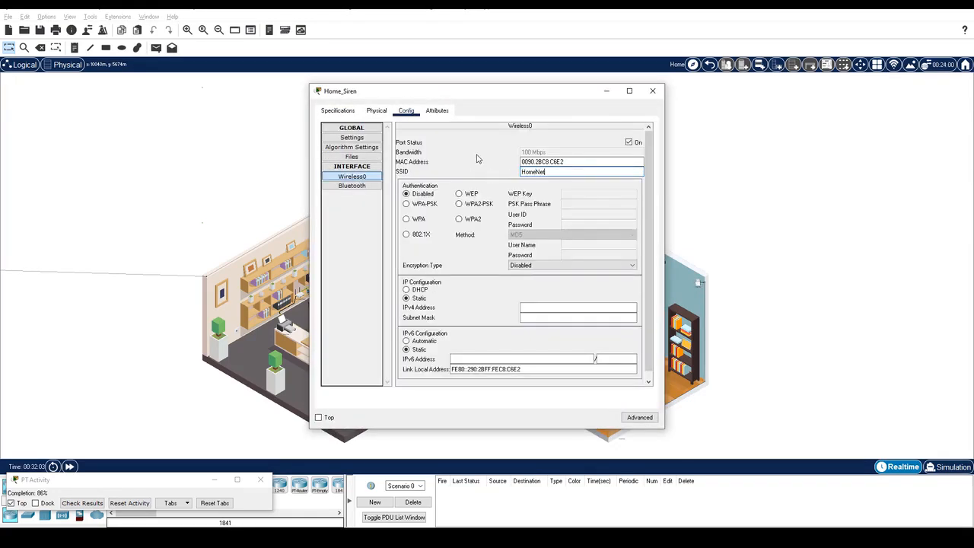
# Step: Give Home_Siren WPA2-PSK with the pass phrase and a DHCP address (192.168.0.107), then close it
pyautogui.click(459, 204)
pyautogui.click(581, 205)
pyautogui.write('ciscorocks')
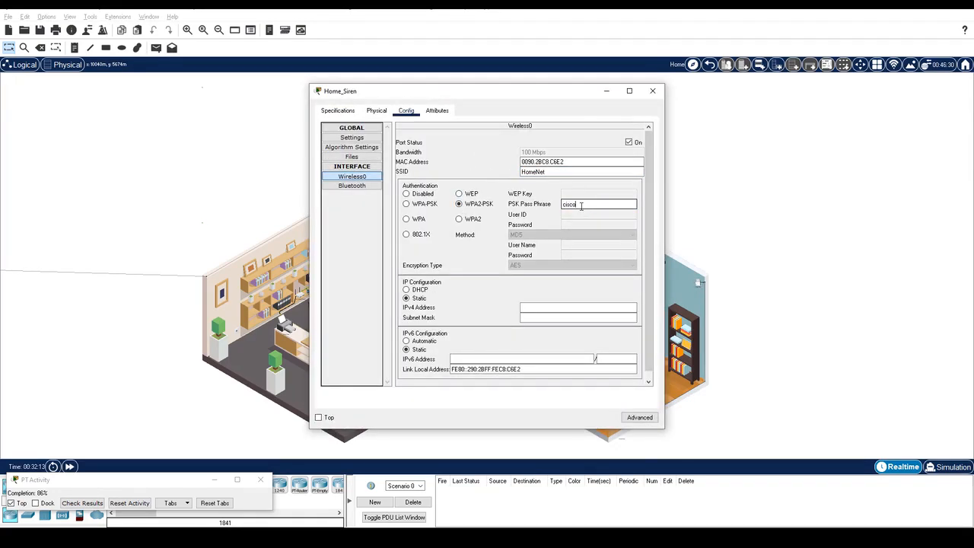
pyautogui.click(407, 290)
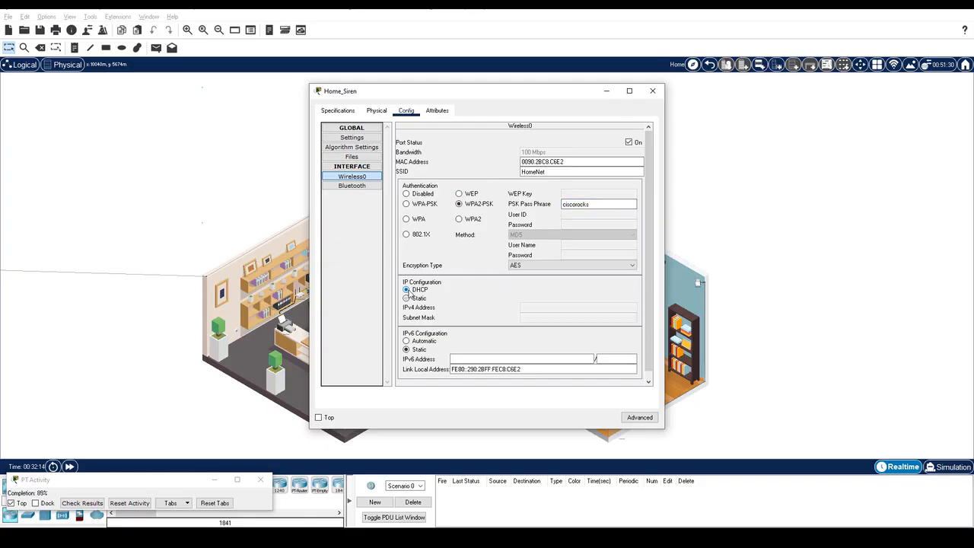
pyautogui.click(415, 300)
pyautogui.click(421, 292)
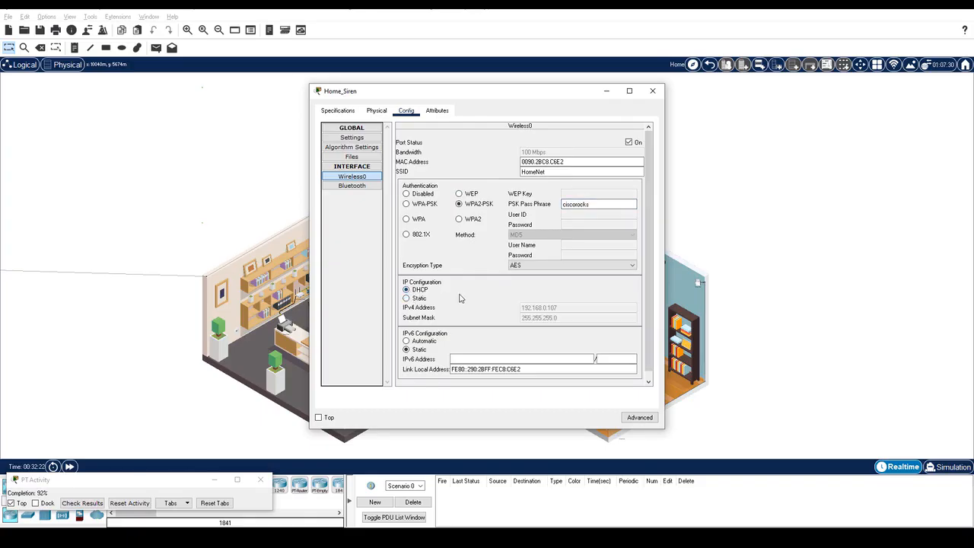
pyautogui.click(648, 94)
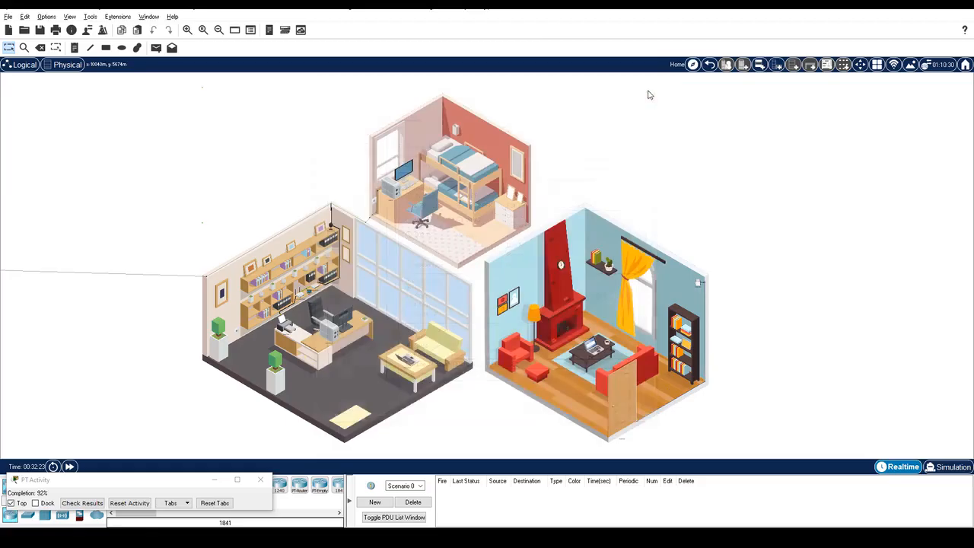
# Step: Set Home Doors' Wireless0 to SSID HomeNet with WPA2-PSK pass phrase and DHCP, then close it
pyautogui.click(625, 388)
pyautogui.click(406, 111)
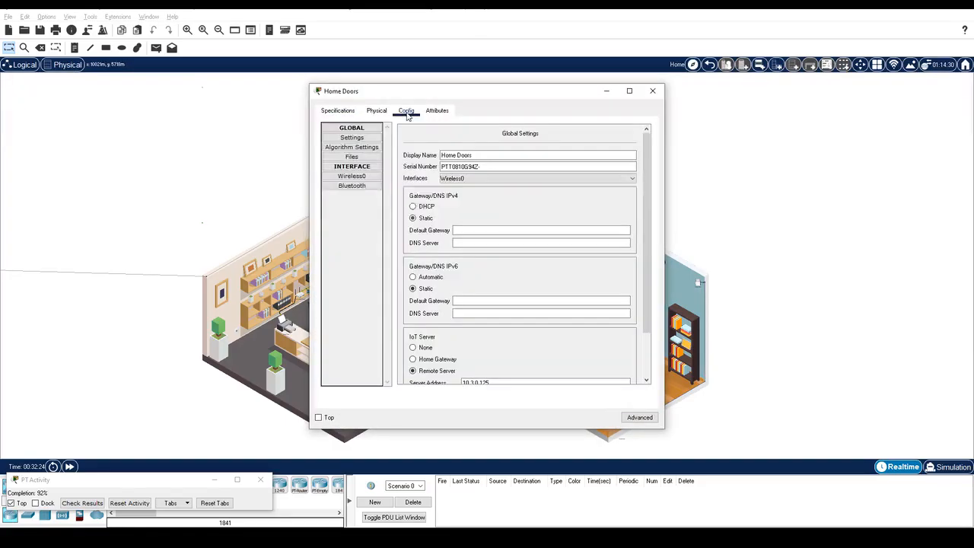
pyautogui.click(360, 177)
pyautogui.moveTo(541, 172); pyautogui.dragTo(446, 156)
pyautogui.write('HomeNet')
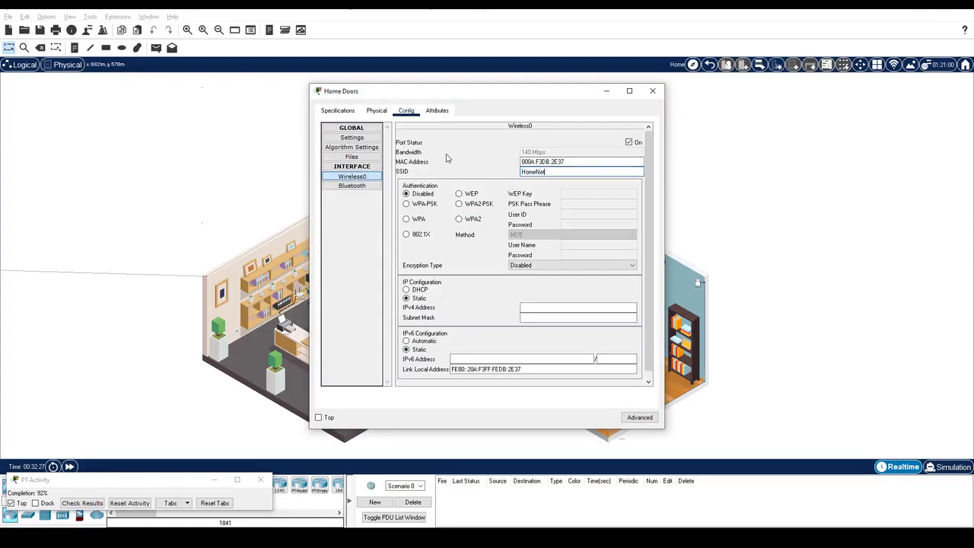
pyautogui.click(459, 203)
pyautogui.click(569, 206)
pyautogui.write('ciscorocks')
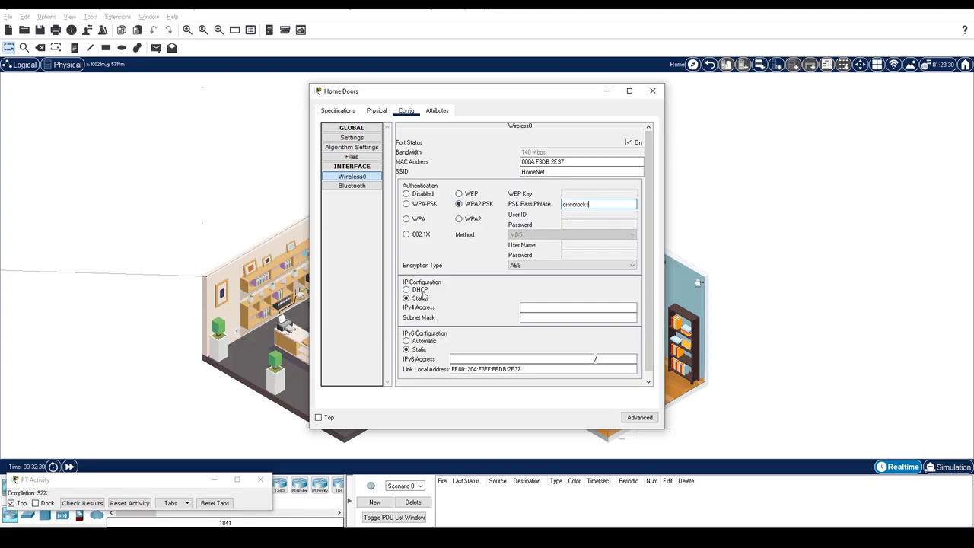
pyautogui.click(422, 291)
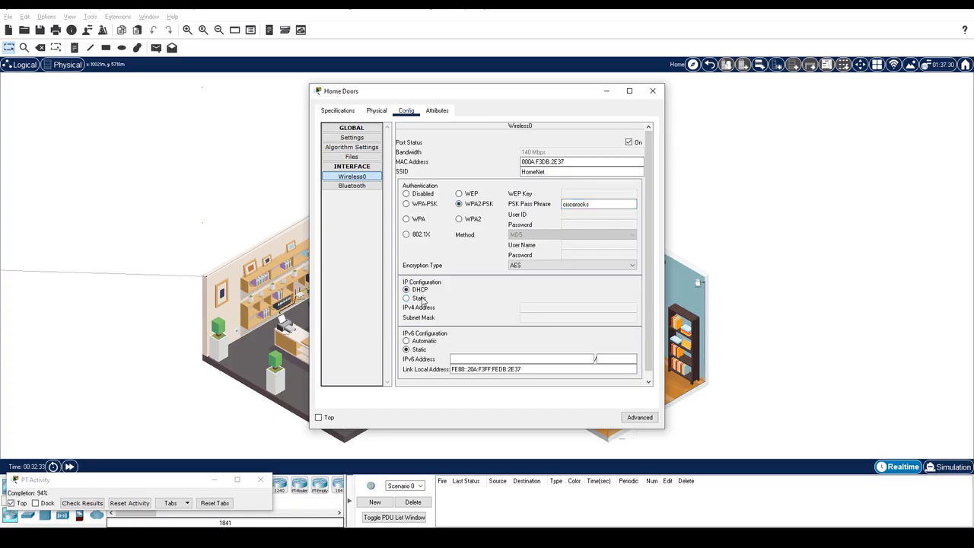
pyautogui.click(420, 298)
pyautogui.click(421, 290)
pyautogui.click(651, 91)
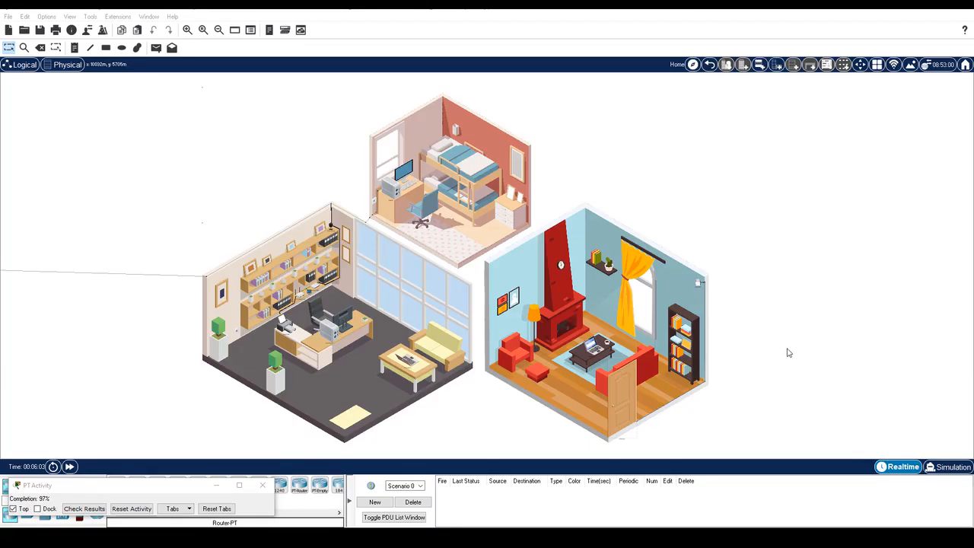
pyautogui.click(588, 352)
pyautogui.click(392, 111)
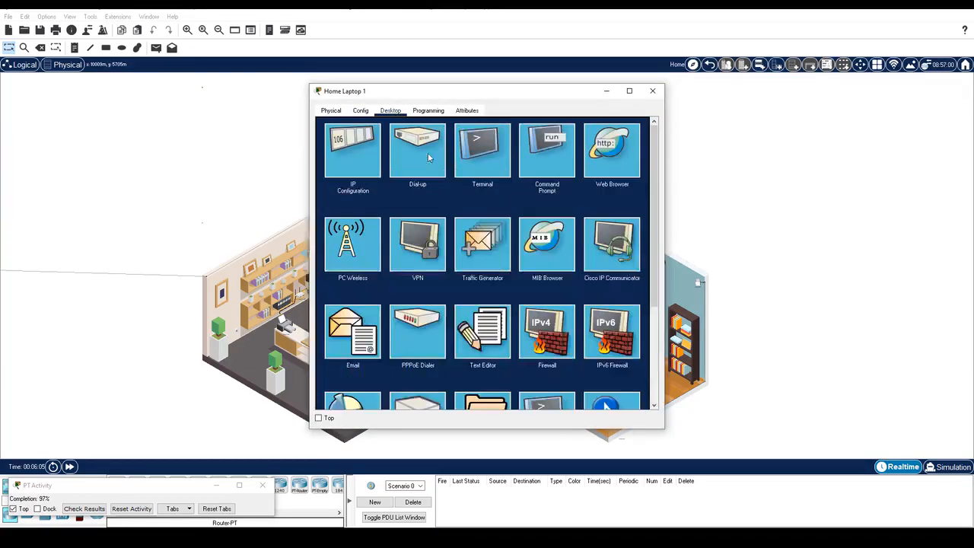
pyautogui.click(611, 156)
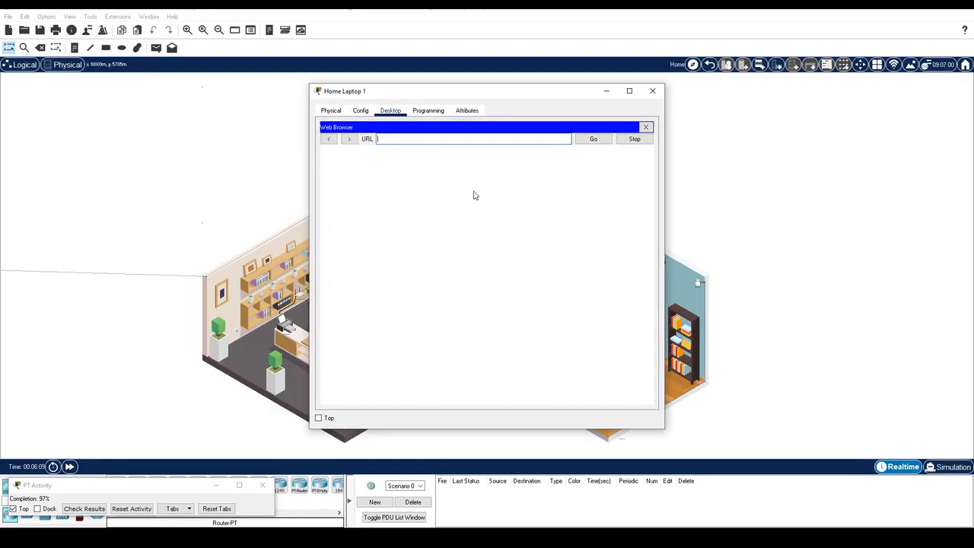
pyautogui.write('http://www.ptsecurity.com')
pyautogui.click(69, 467)
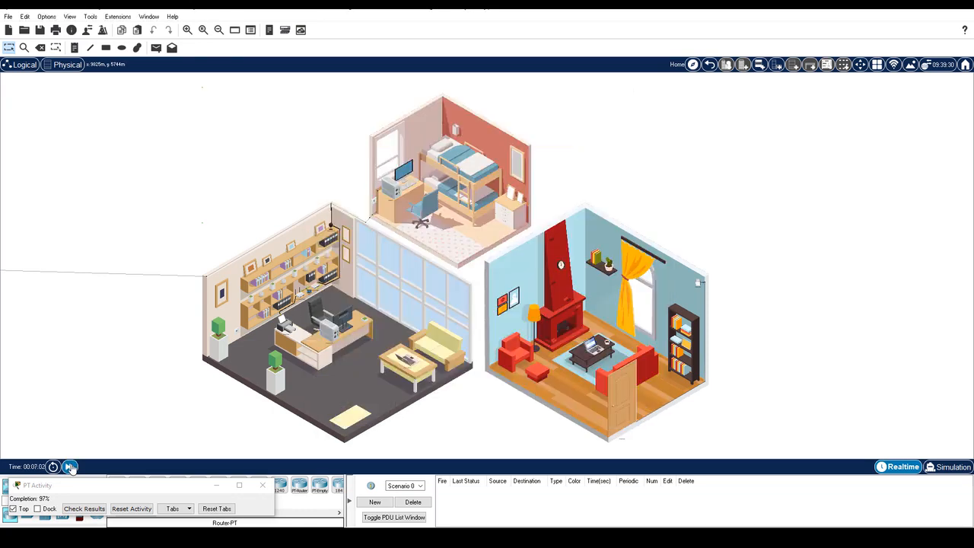
pyautogui.click(598, 350)
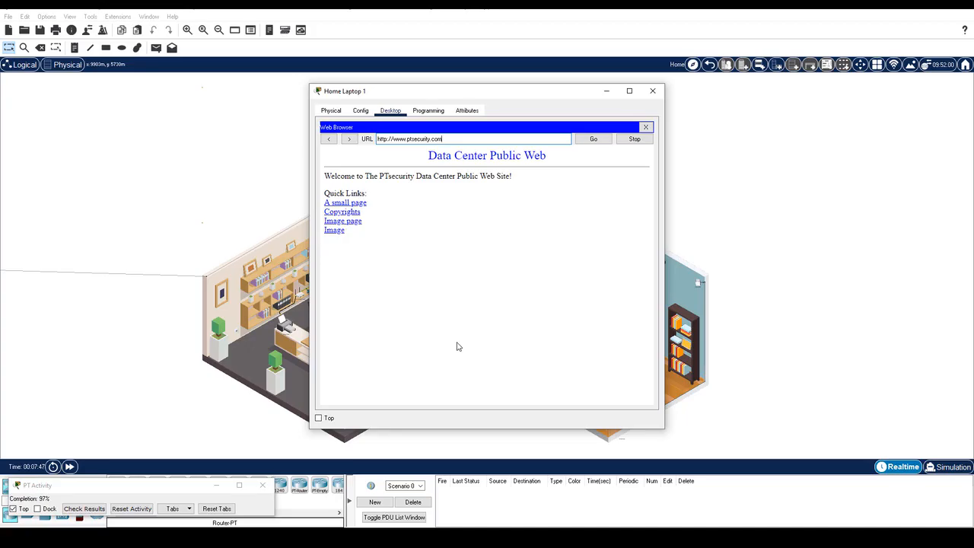
pyautogui.click(652, 90)
pyautogui.click(406, 359)
pyautogui.click(390, 110)
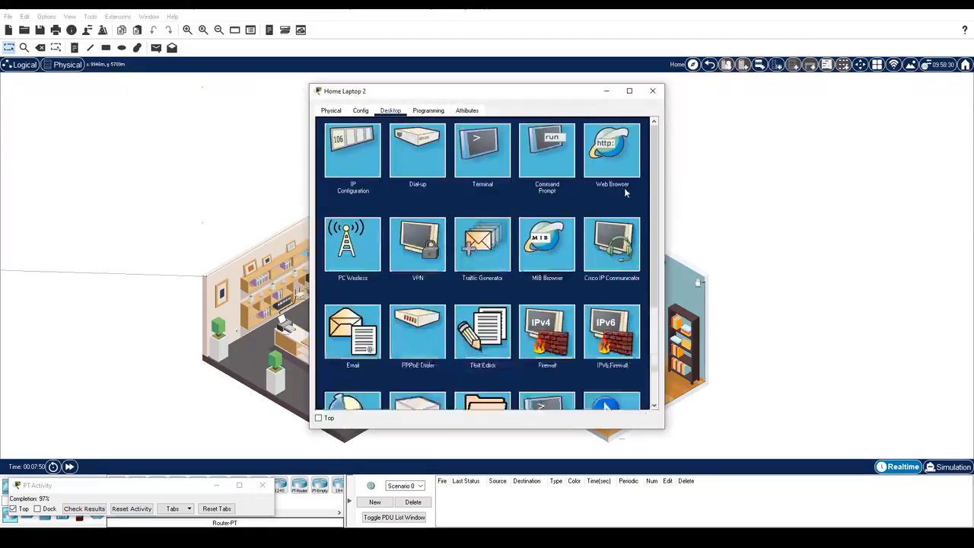
pyautogui.click(612, 150)
pyautogui.click(456, 140)
pyautogui.write('www.ptsecurity')
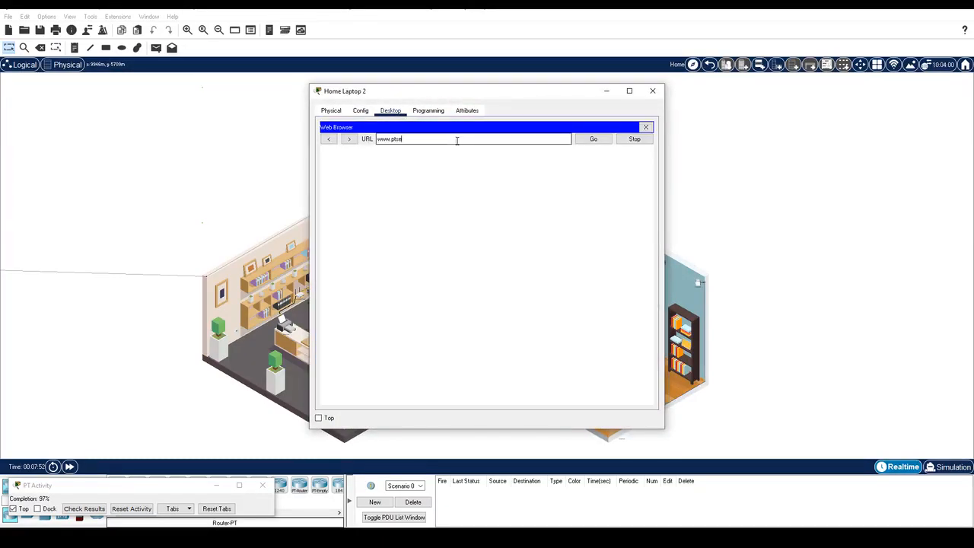
pyautogui.write('.com')
pyautogui.press('Return')
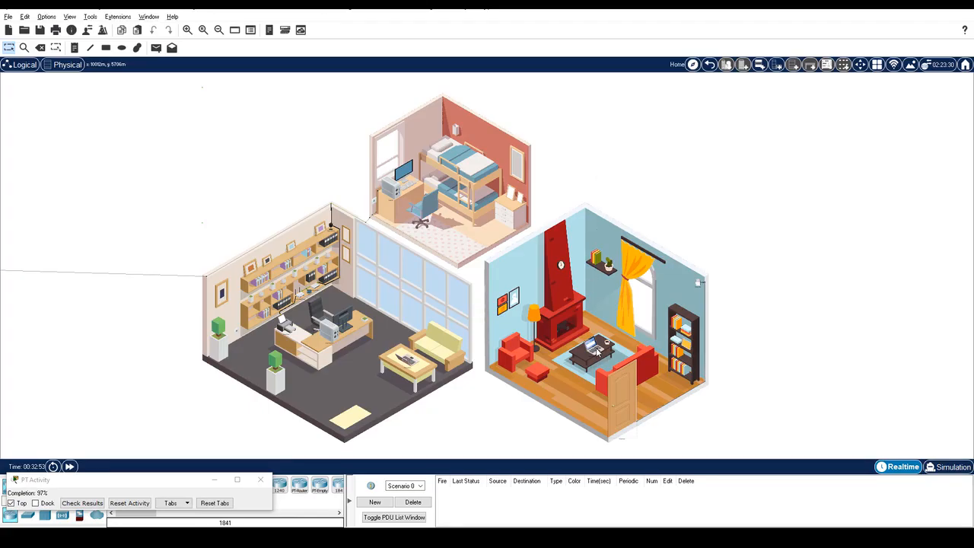
pyautogui.moveTo(598, 351)
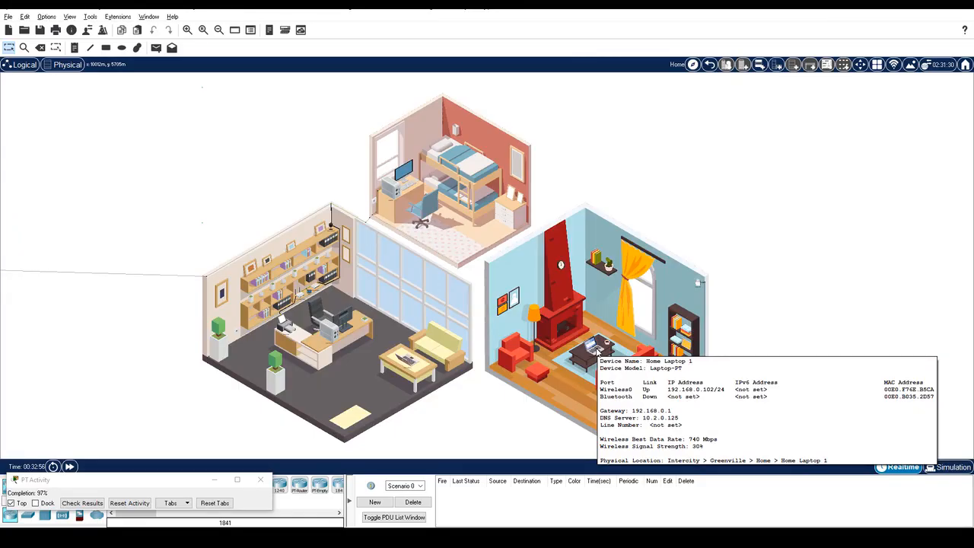
pyautogui.click(597, 350)
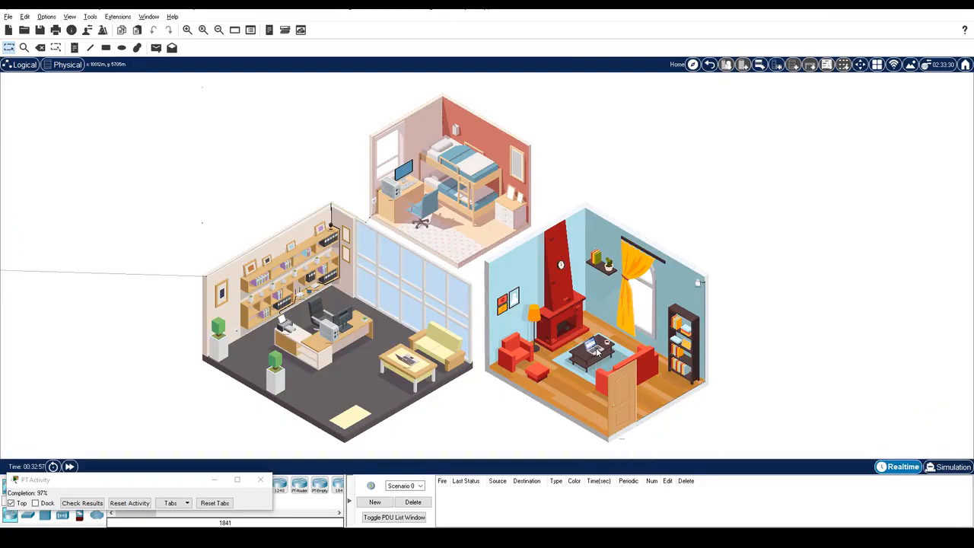
pyautogui.click(354, 153)
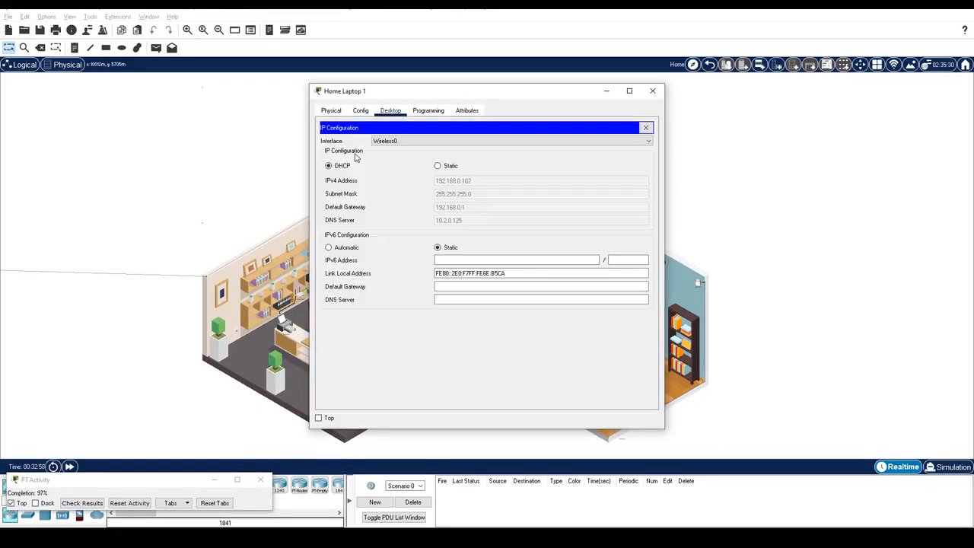
pyautogui.click(645, 127)
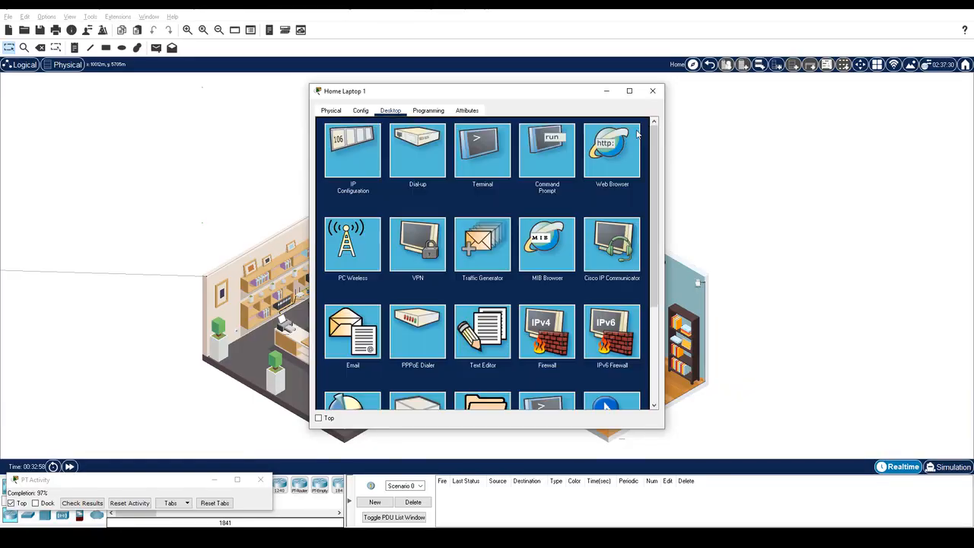
pyautogui.click(552, 150)
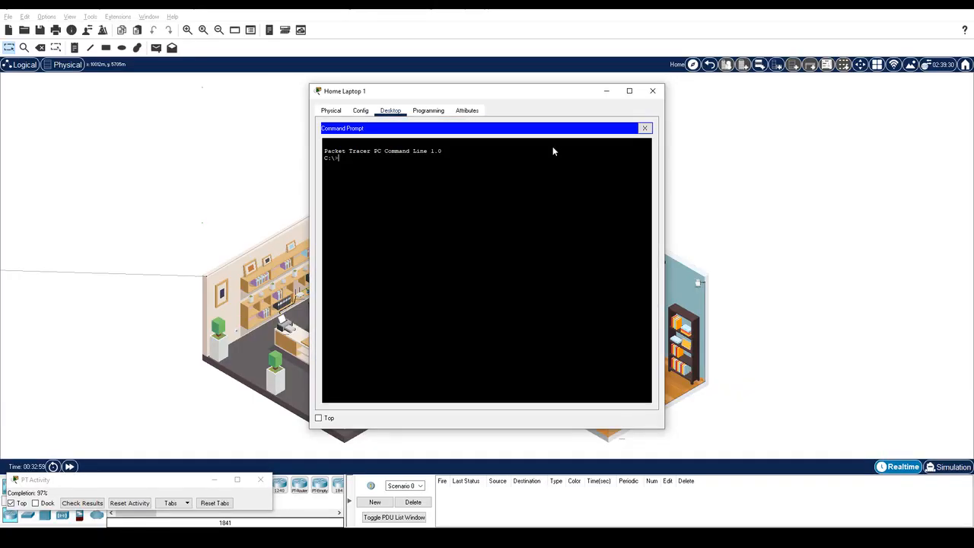
pyautogui.write('ipconfig')
pyautogui.press('Return')
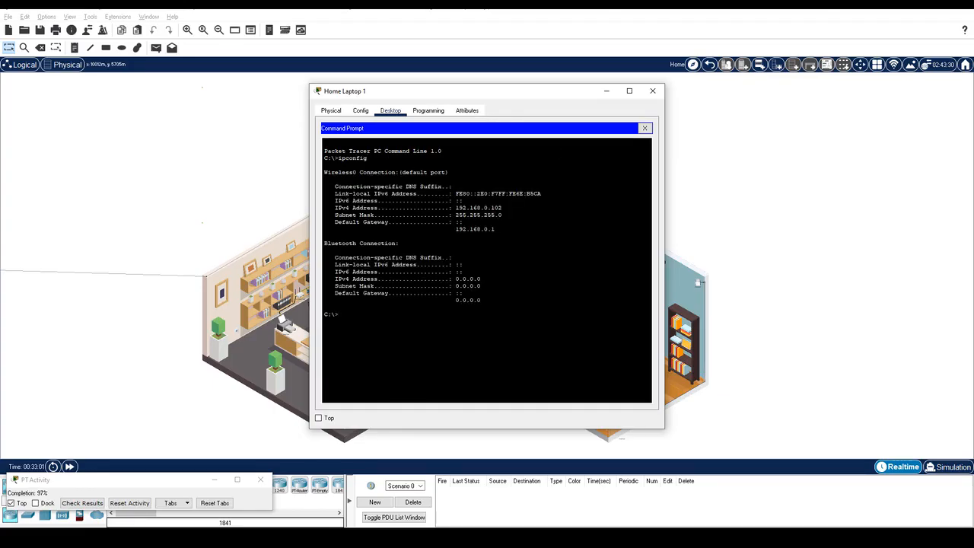
pyautogui.moveTo(503, 208); pyautogui.dragTo(453, 208)
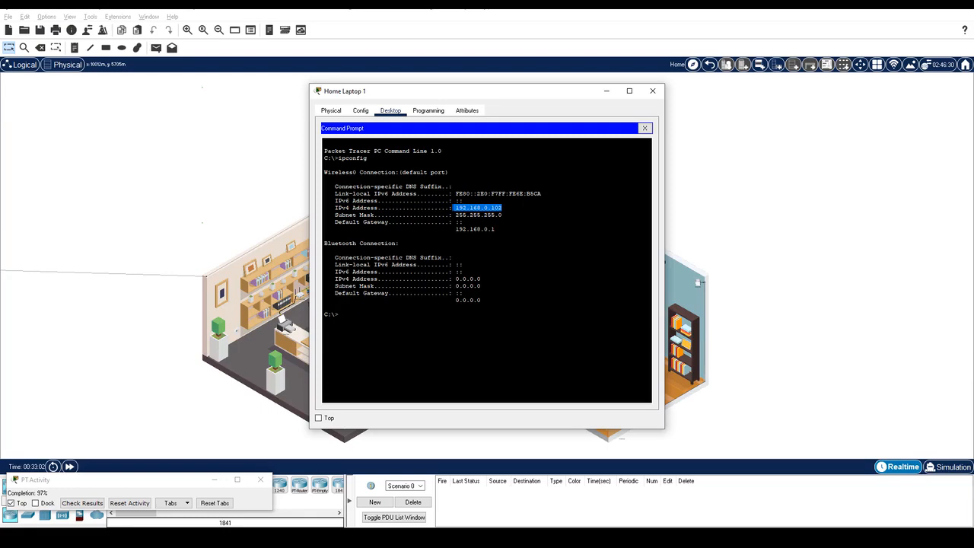
pyautogui.click(652, 91)
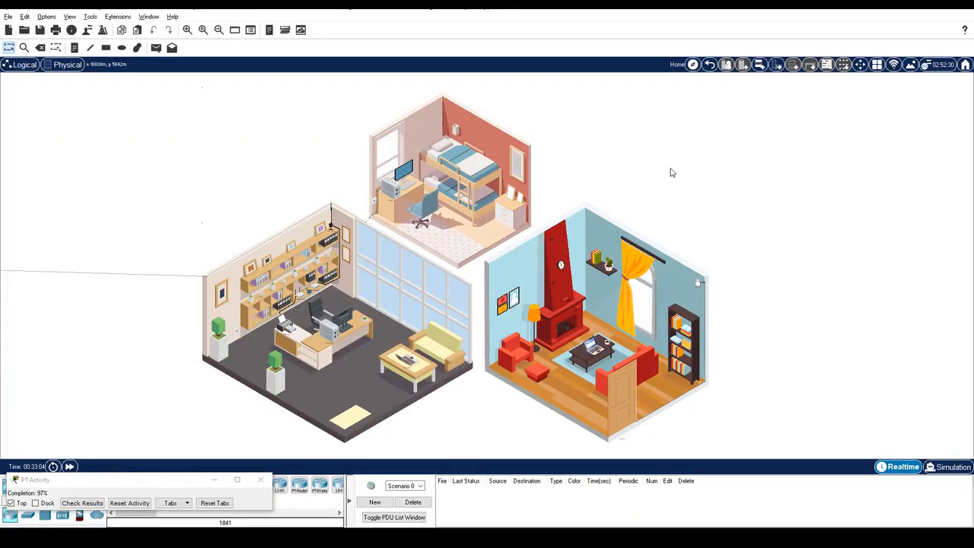
pyautogui.click(409, 352)
pyautogui.click(533, 161)
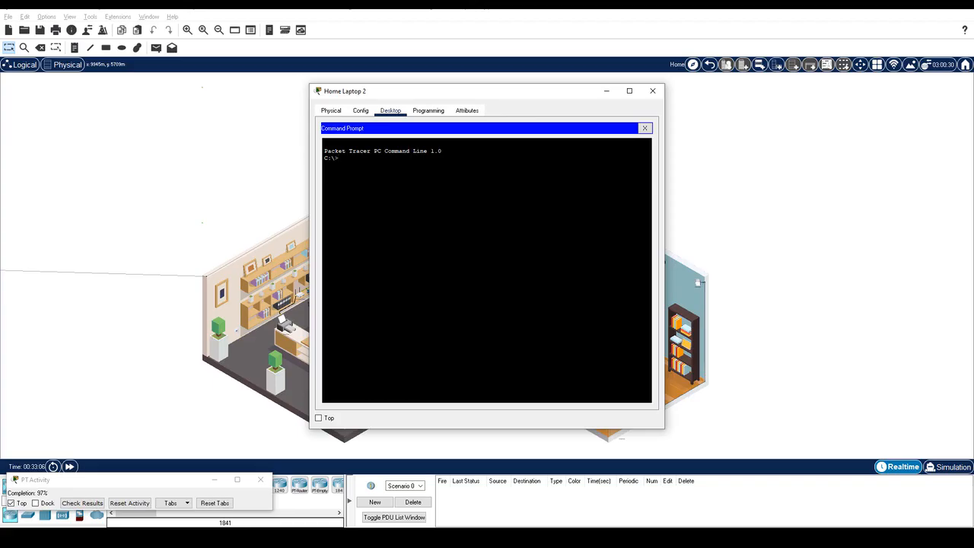
pyautogui.write('ping 192.168.0.102')
pyautogui.press('Return')
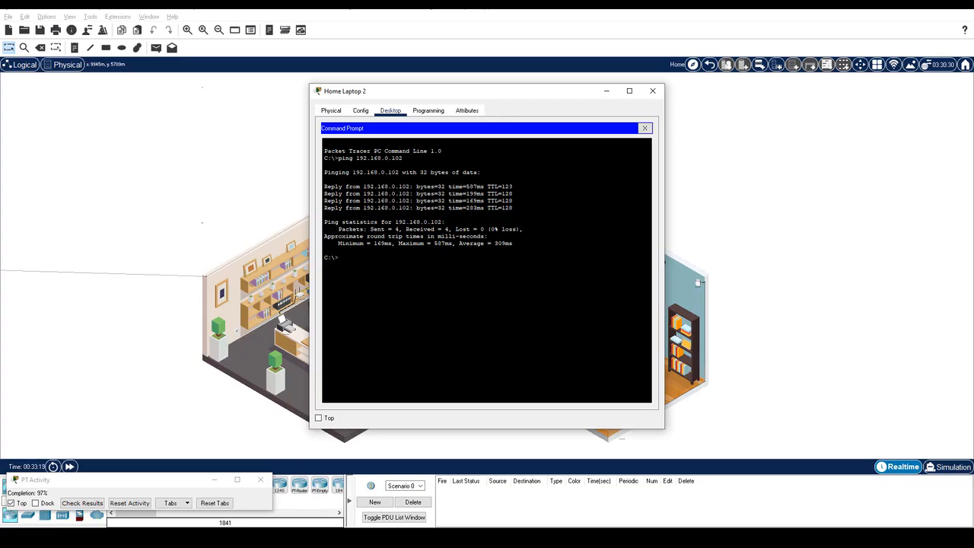
pyautogui.click(652, 90)
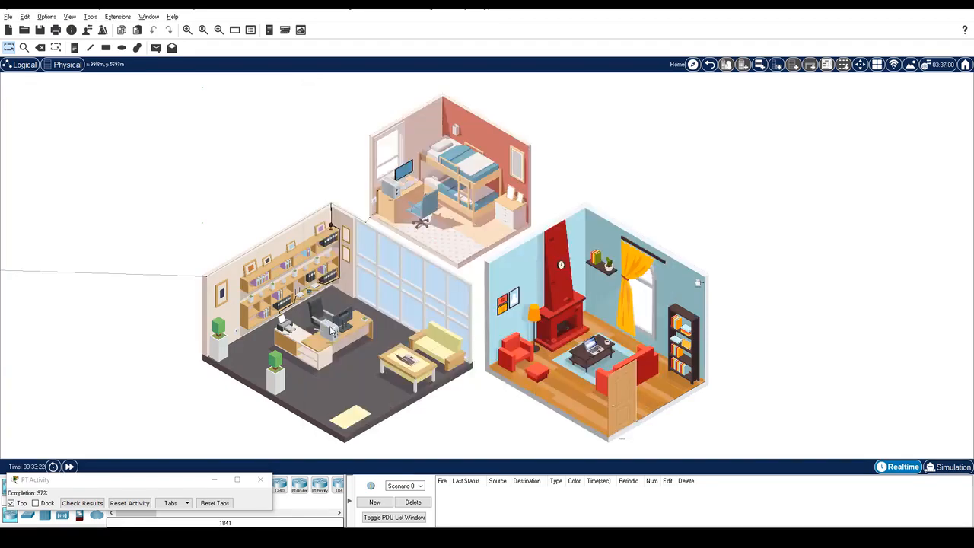
# Step: Stop guests seeing each other and the local network, save, and rerun the ping to 192.168.0.102
pyautogui.click(330, 328)
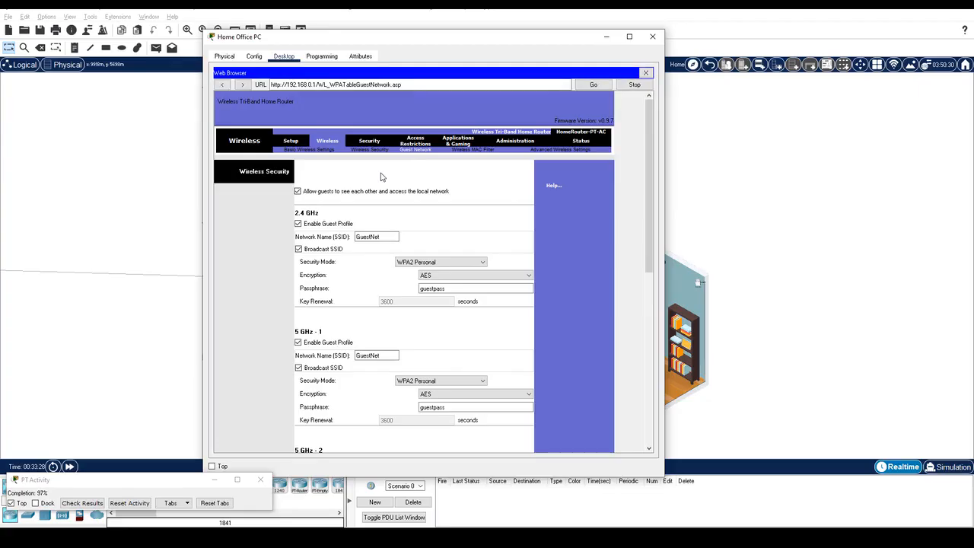
pyautogui.click(297, 191)
pyautogui.scroll(-10, 431, 426)
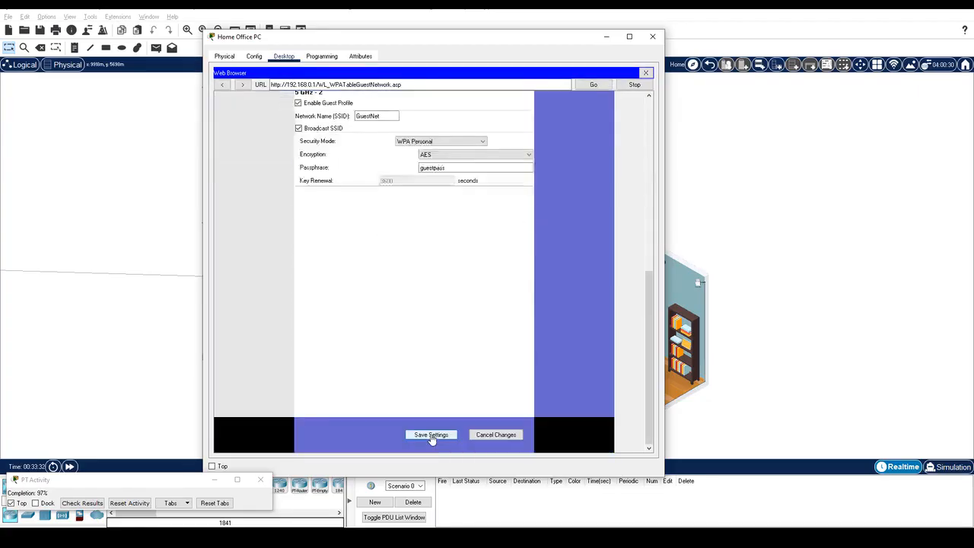
pyautogui.click(432, 435)
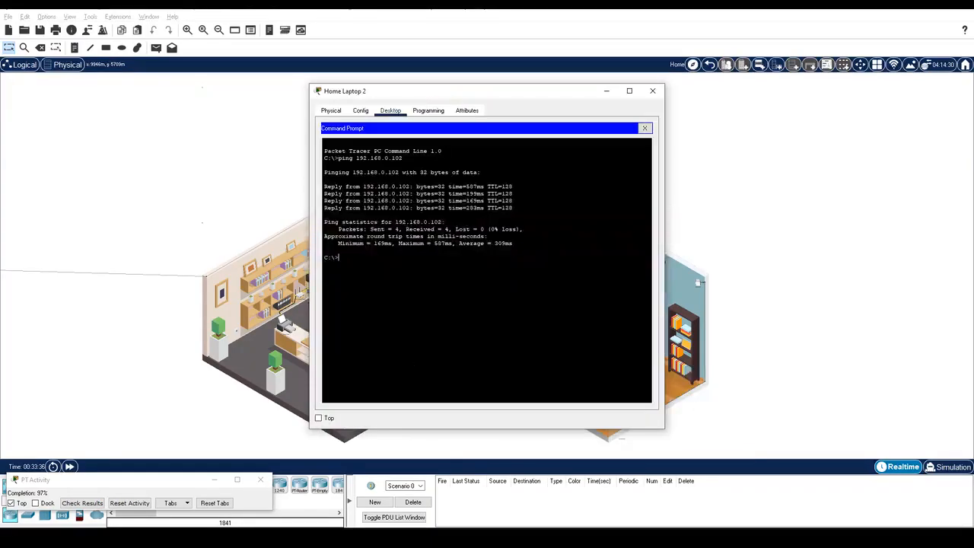
pyautogui.press('Up')
pyautogui.press('Return')
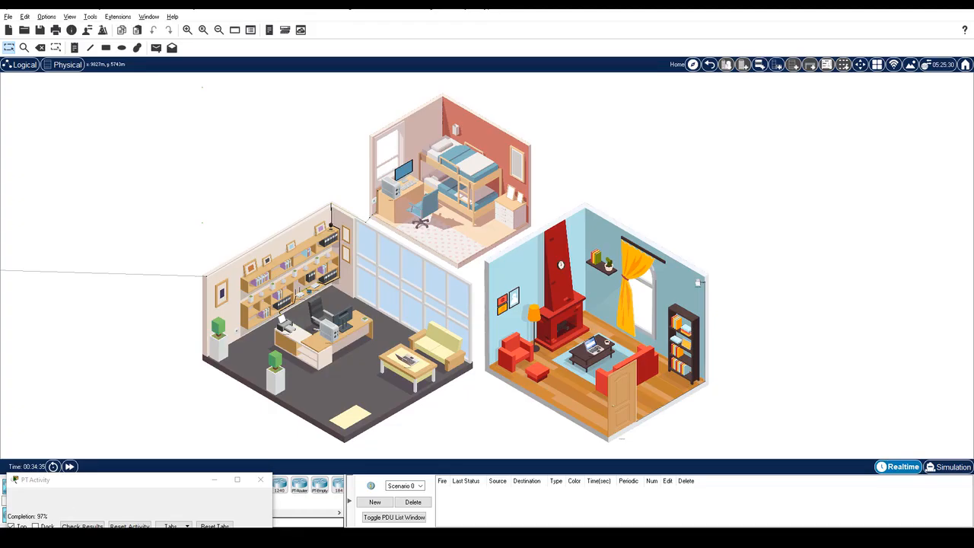
pyautogui.click(83, 526)
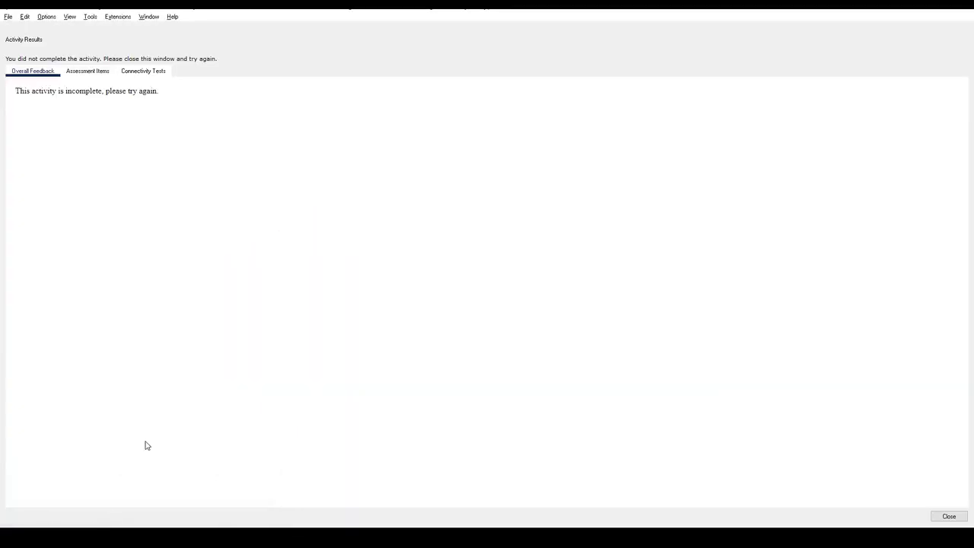
pyautogui.click(92, 74)
pyautogui.scroll(-3, 256, 287)
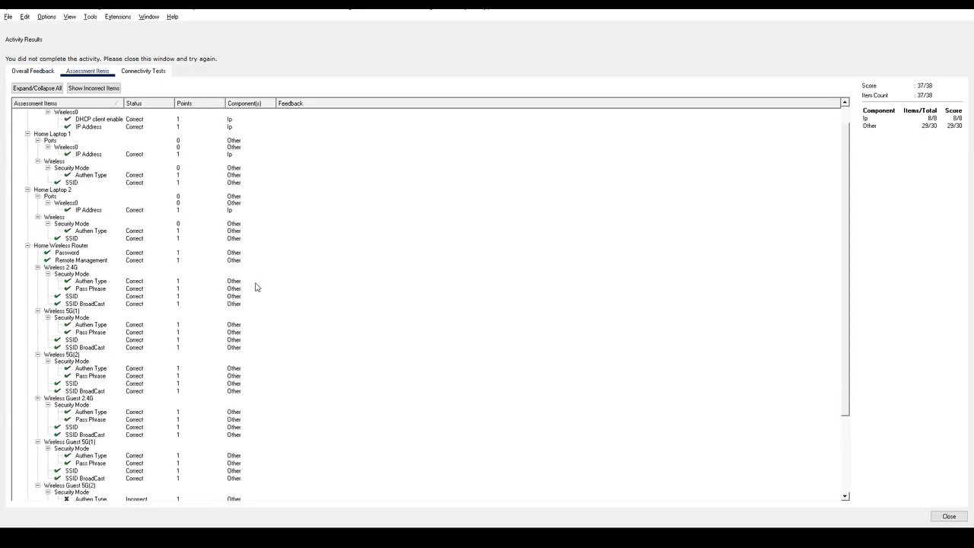
pyautogui.scroll(-4, 255, 286)
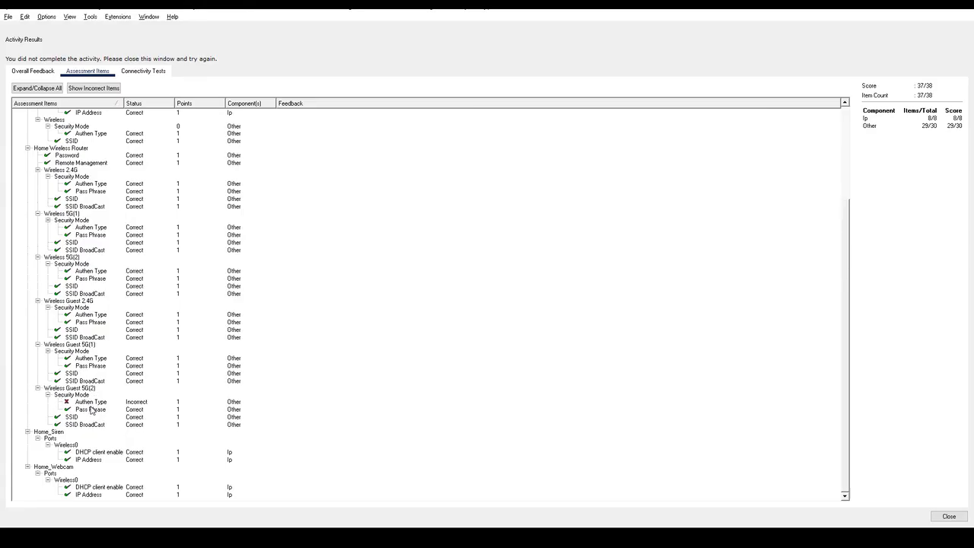
pyautogui.click(948, 516)
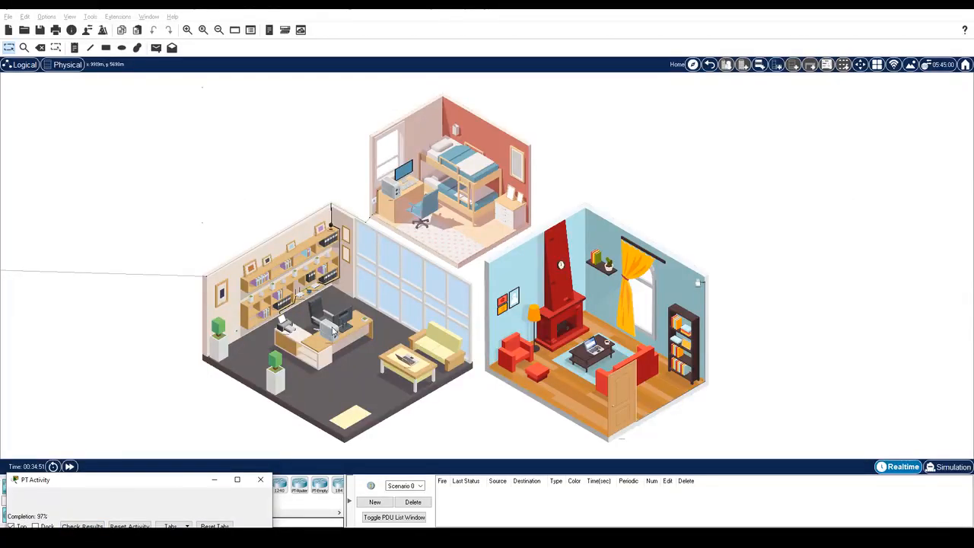
# Step: On the router's Guest Network page, change 5 GHz-2 security mode to WPA2 Personal and save
pyautogui.click(332, 330)
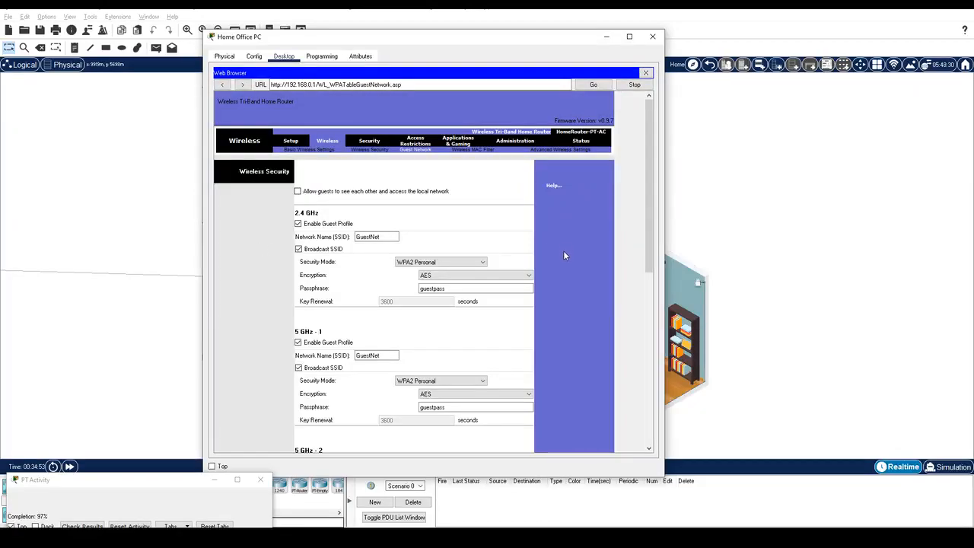
pyautogui.scroll(-6, 563, 255)
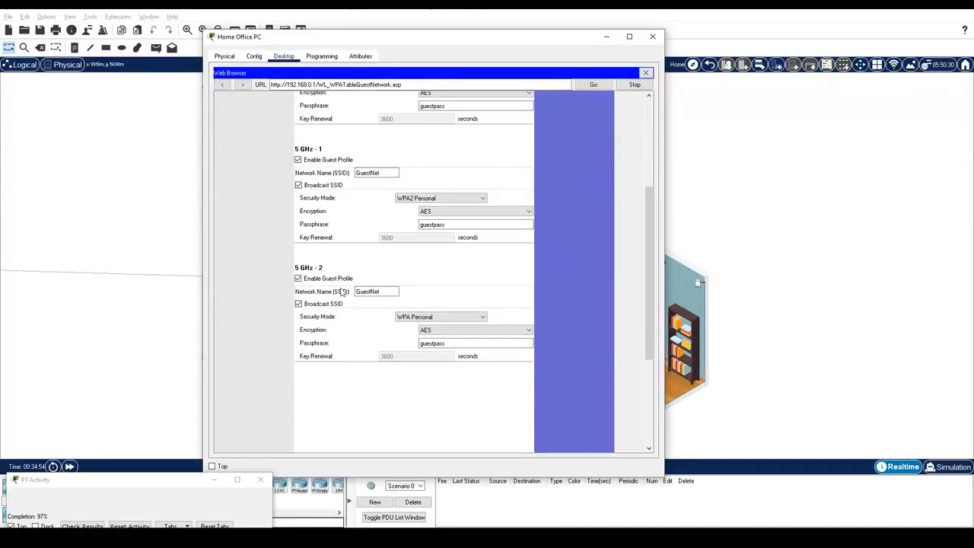
pyautogui.click(446, 322)
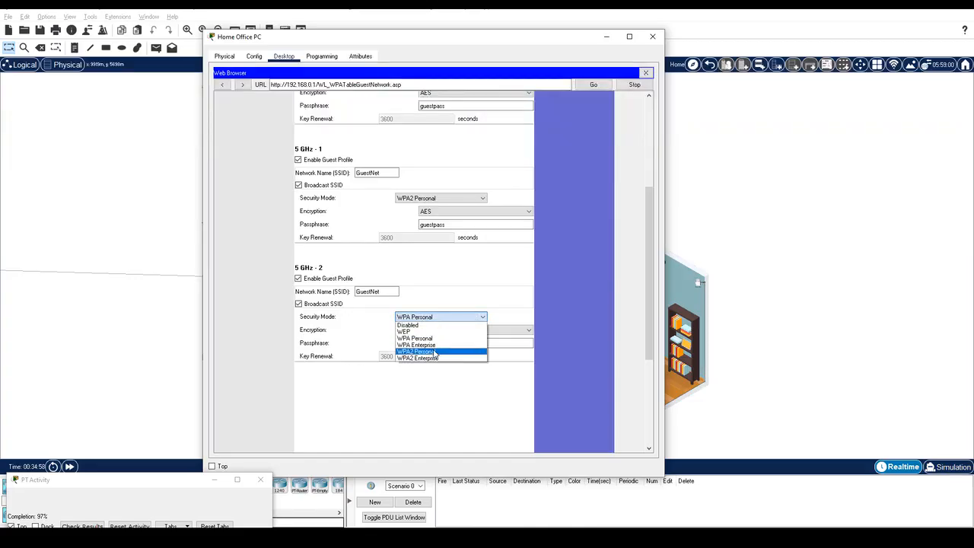
pyautogui.click(434, 353)
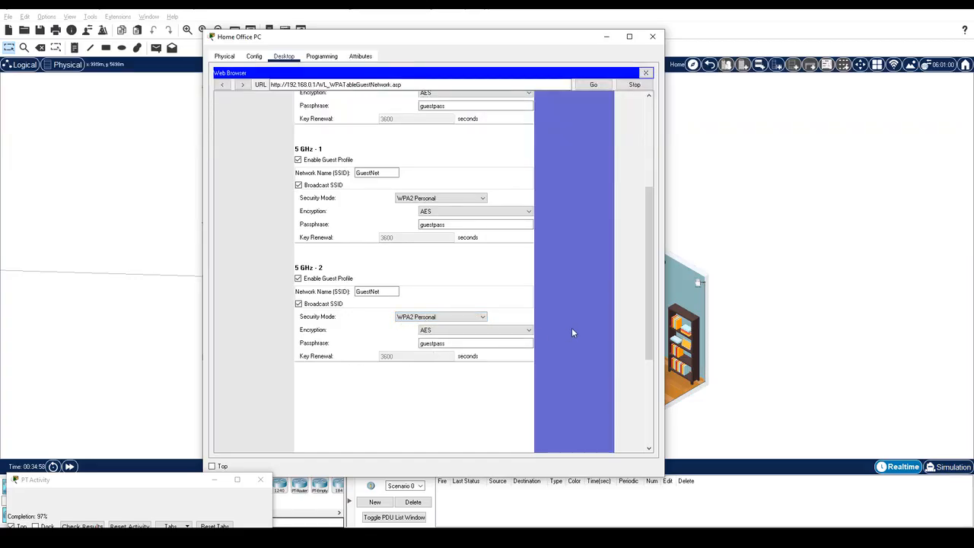
pyautogui.scroll(-3, 573, 332)
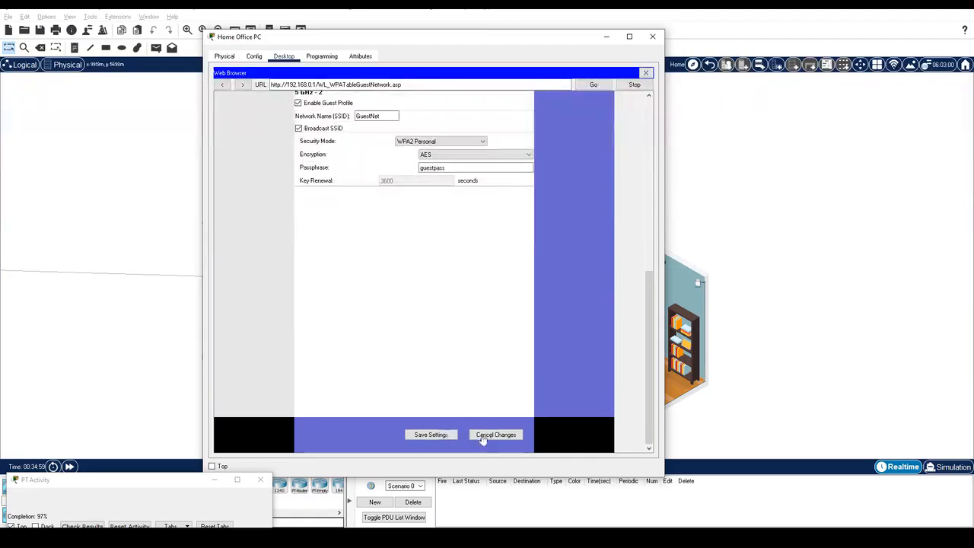
pyautogui.click(424, 435)
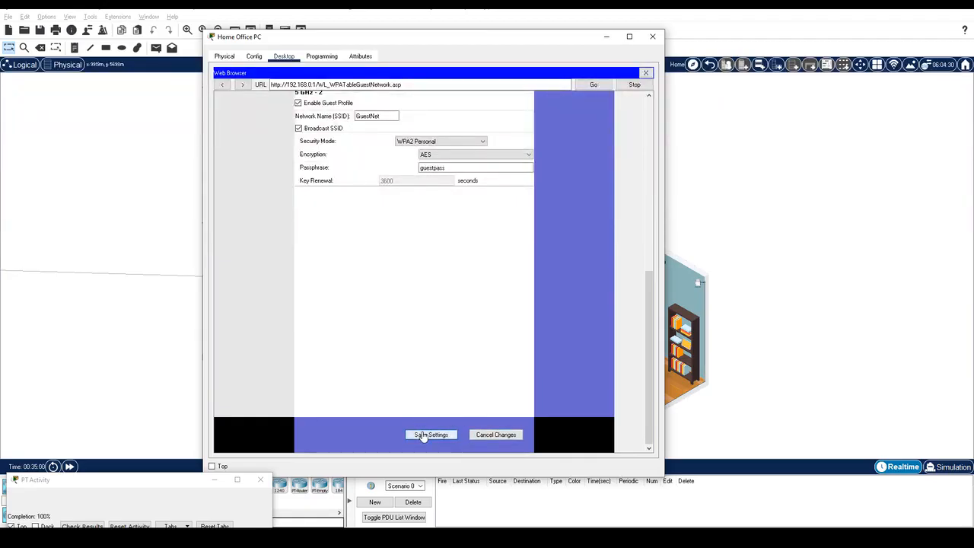